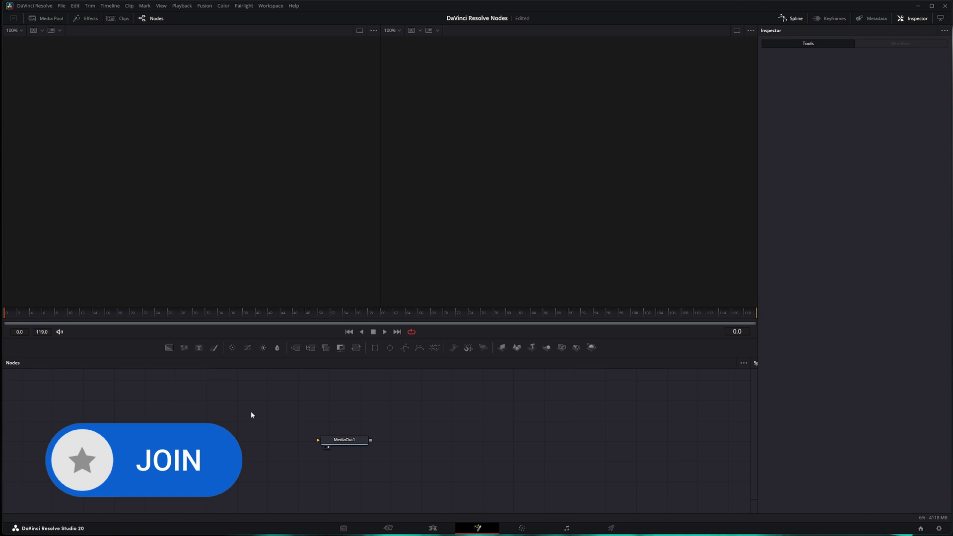
- Add an sRectangle node to the Fusion flow and position it lower-left
key(shift+space)
text(s)
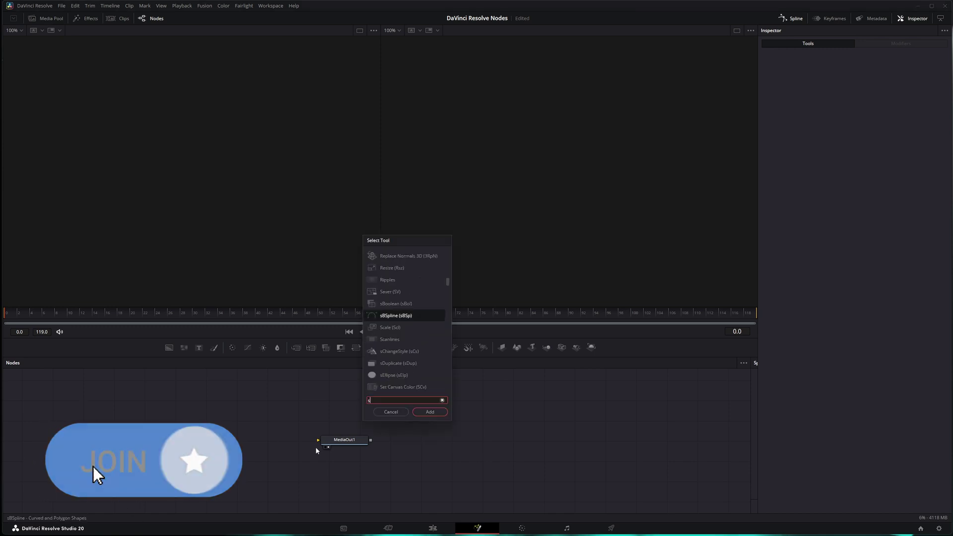
text(rect)
key(Return)
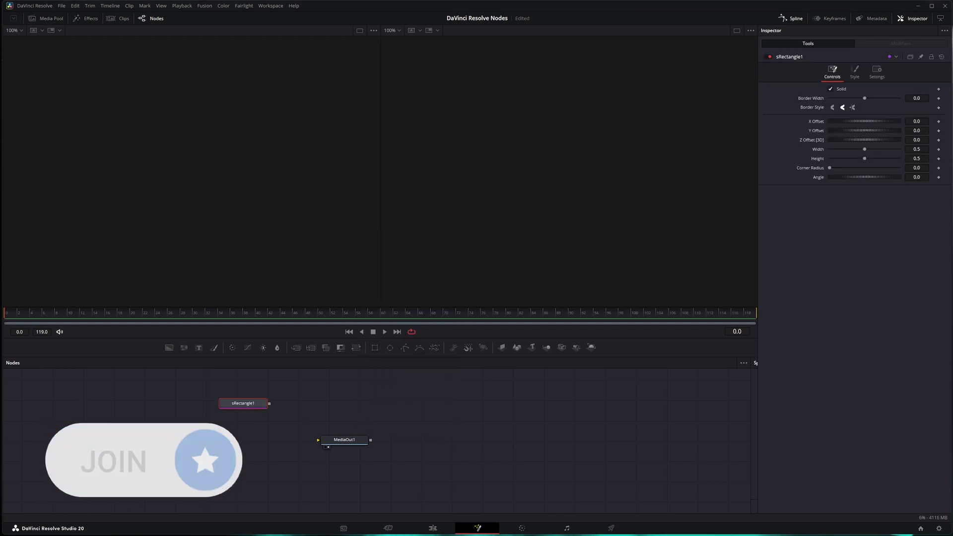
drag(243, 403, 217, 436)
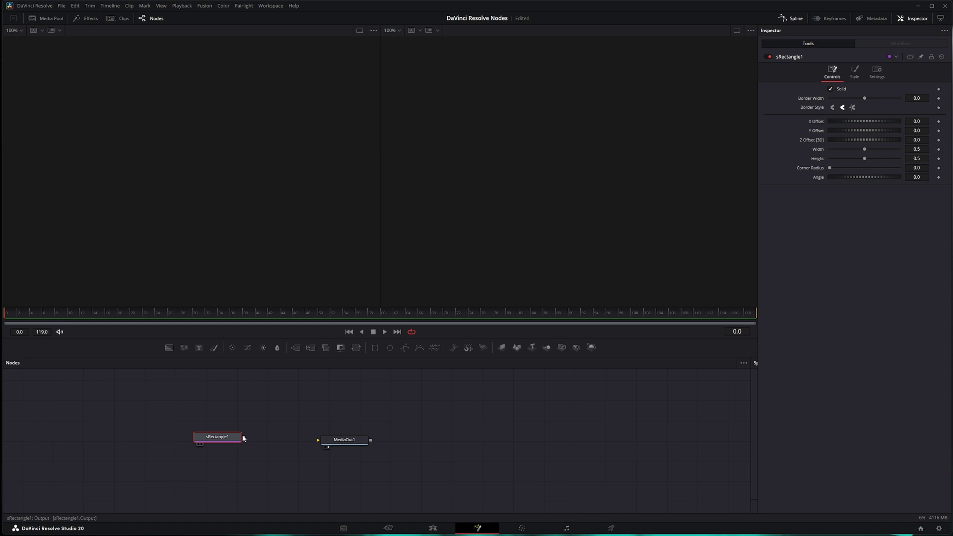
- Add an sRender node, connect sRectangle1 into it, and view its output
key(shift+space)
text(sren)
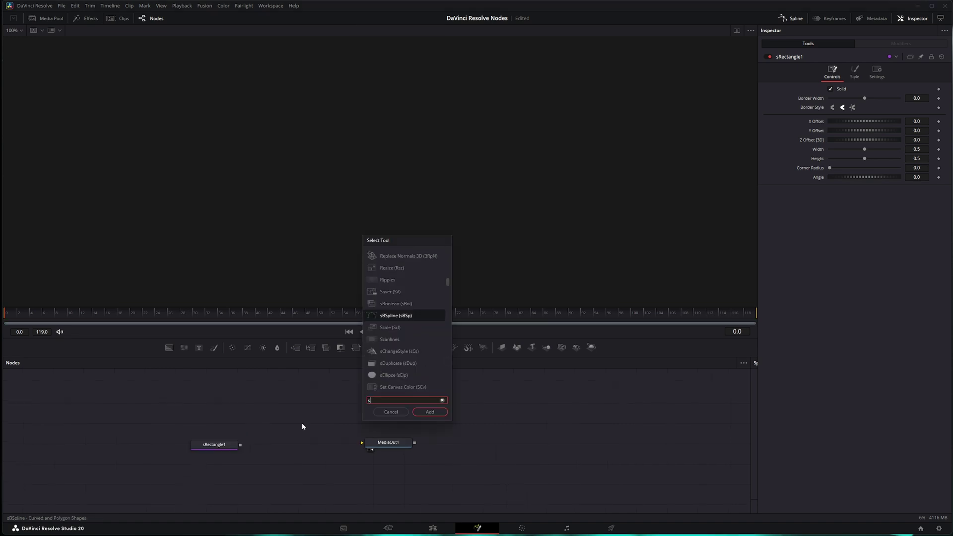
key(Return)
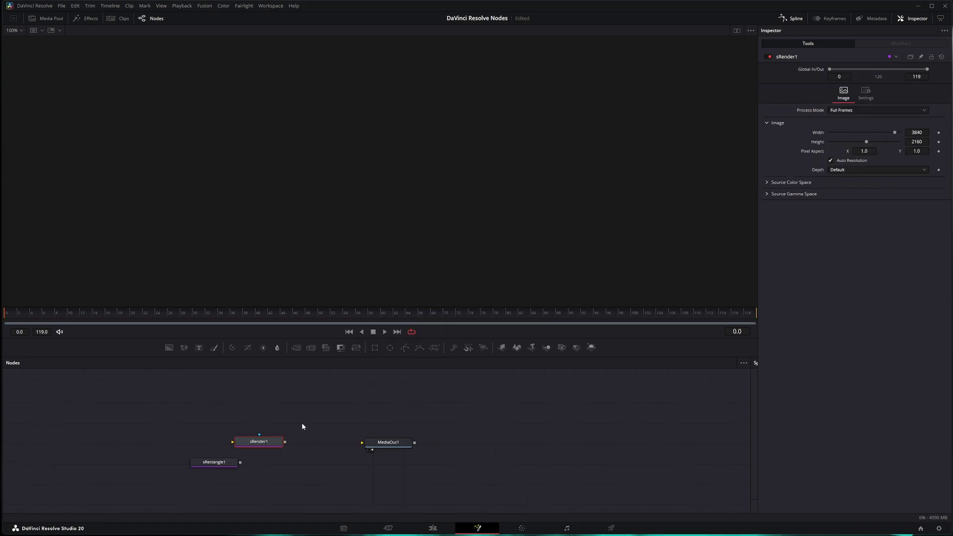
drag(260, 441, 300, 462)
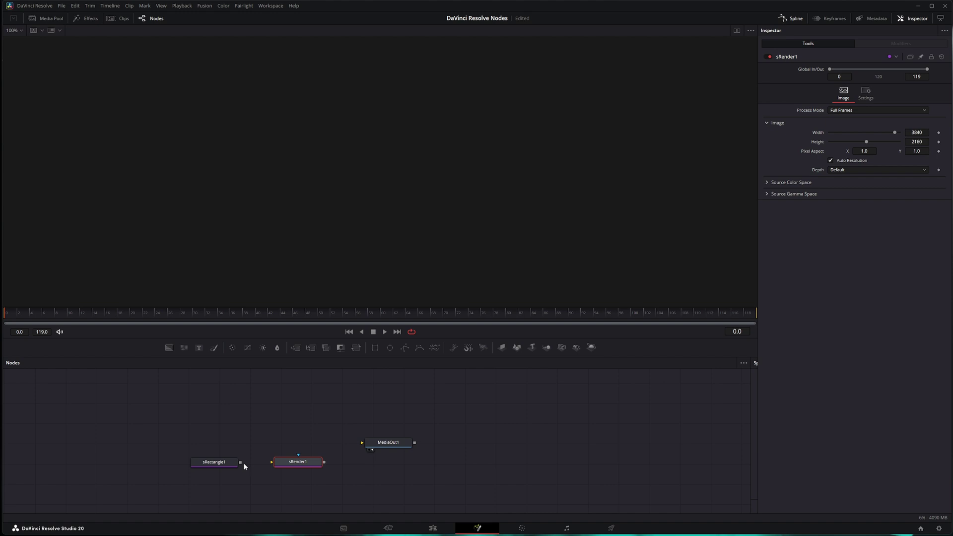
drag(240, 462, 278, 462)
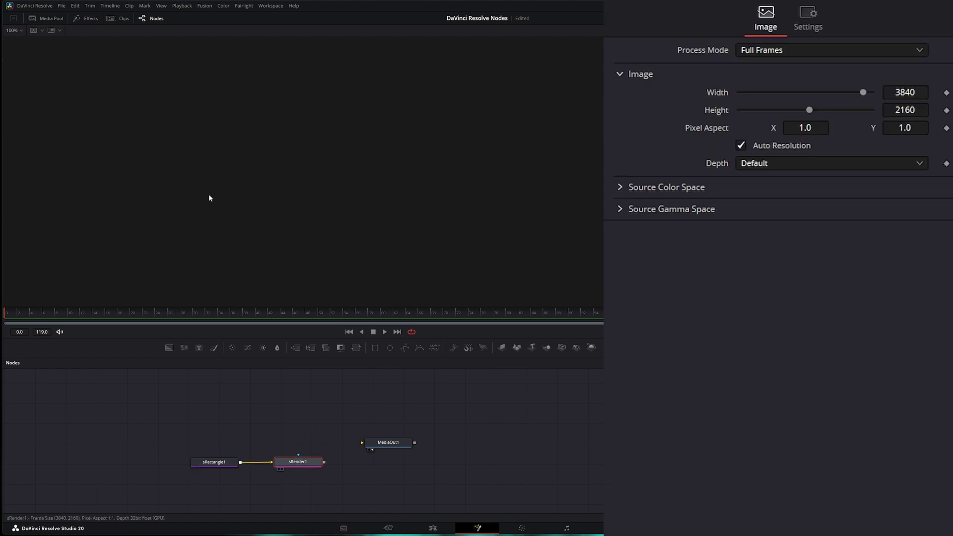
key(1)
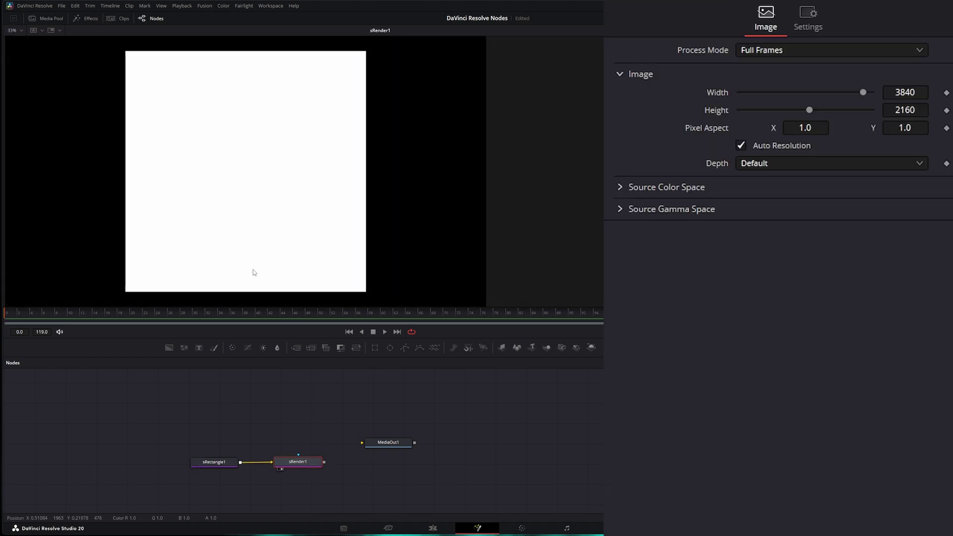
- Set sRectangle1's Width and Height to 0.08, making a small white square
click(214, 462)
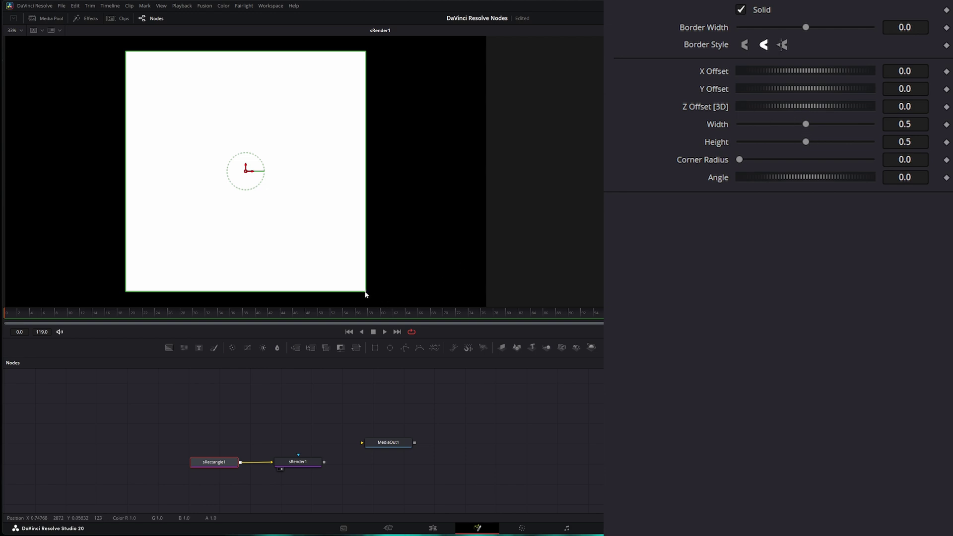
drag(366, 294, 270, 198)
click(918, 124)
text(0.08)
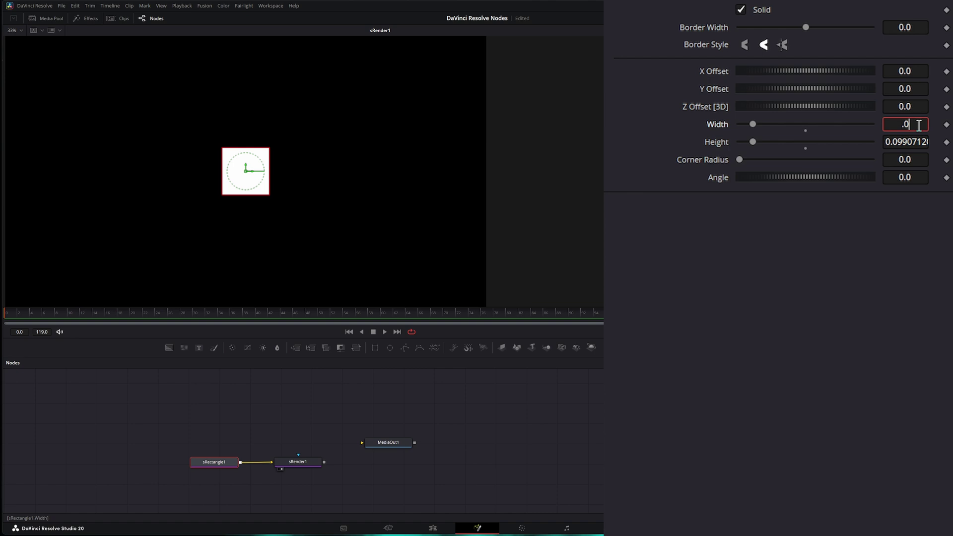
key(Tab)
text(.)
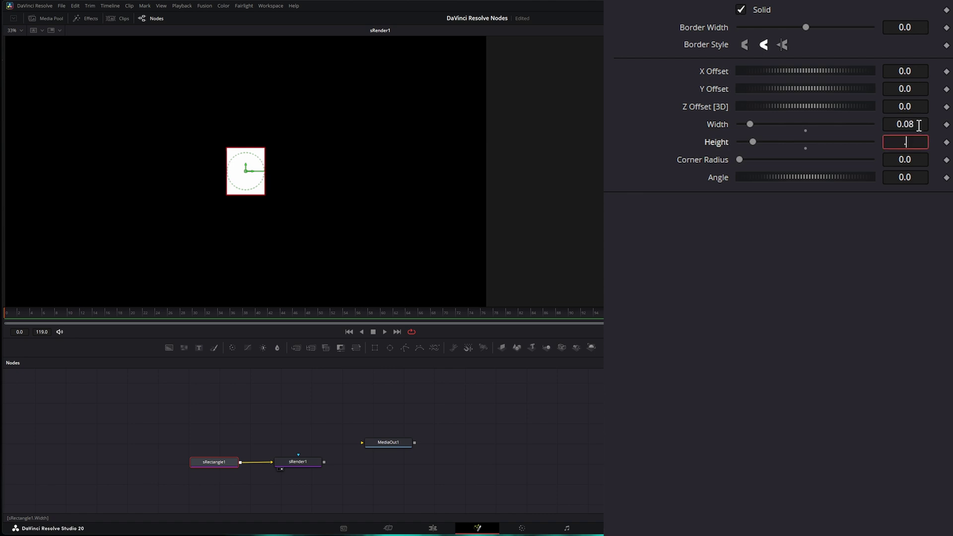
text(08)
key(Tab)
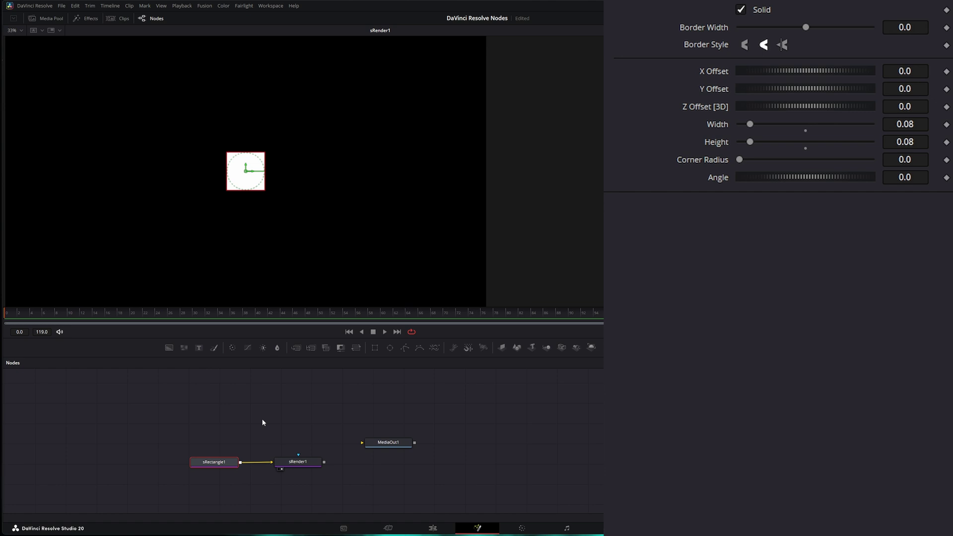
- Spread sRectangle1 and sRender1 apart in the node graph and deselect them
drag(297, 466, 315, 466)
drag(214, 465, 161, 466)
click(242, 412)
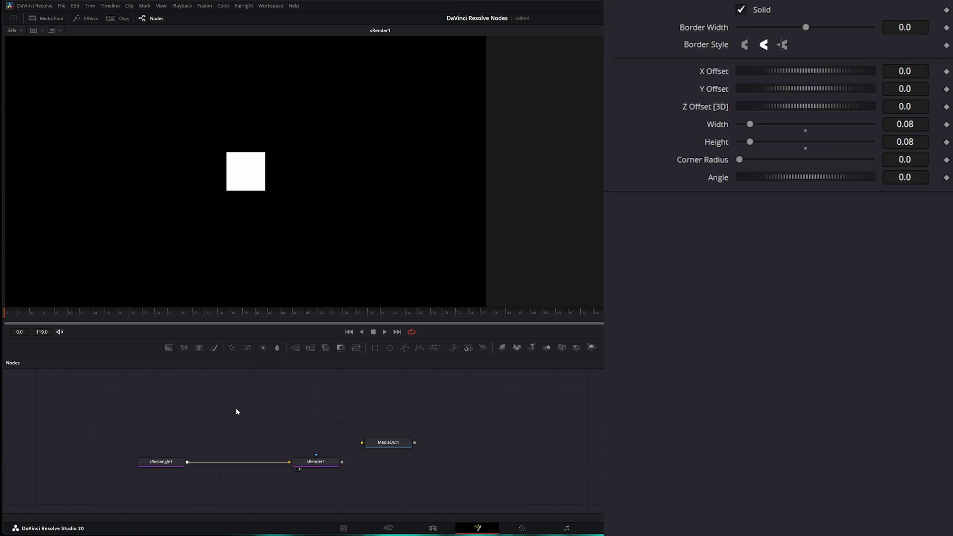
- Insert an sGrid node between sRectangle1 and sRender1 to repeat the square
key(shift+space)
text(sren)
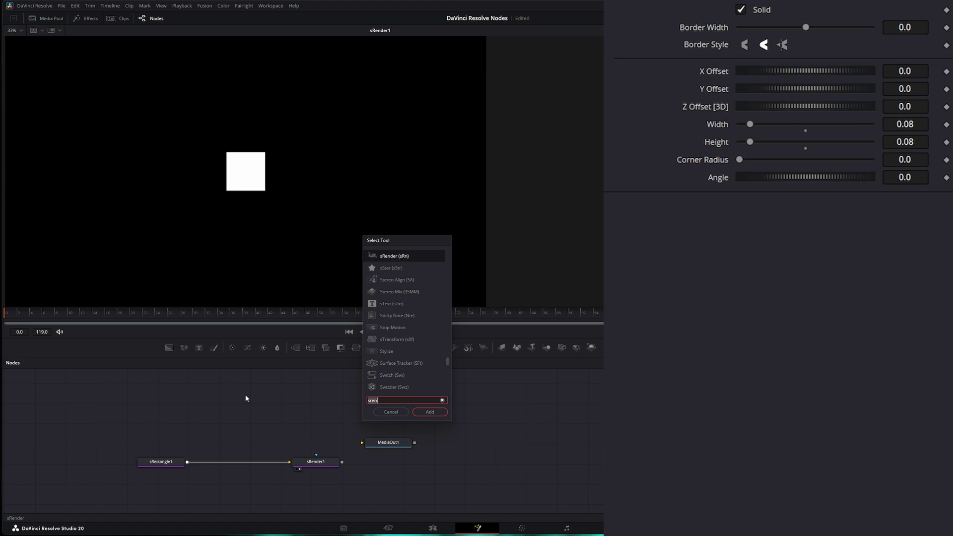
key(BackSpace)
key(BackSpace)
key(BackSpace)
text(gr)
key(Return)
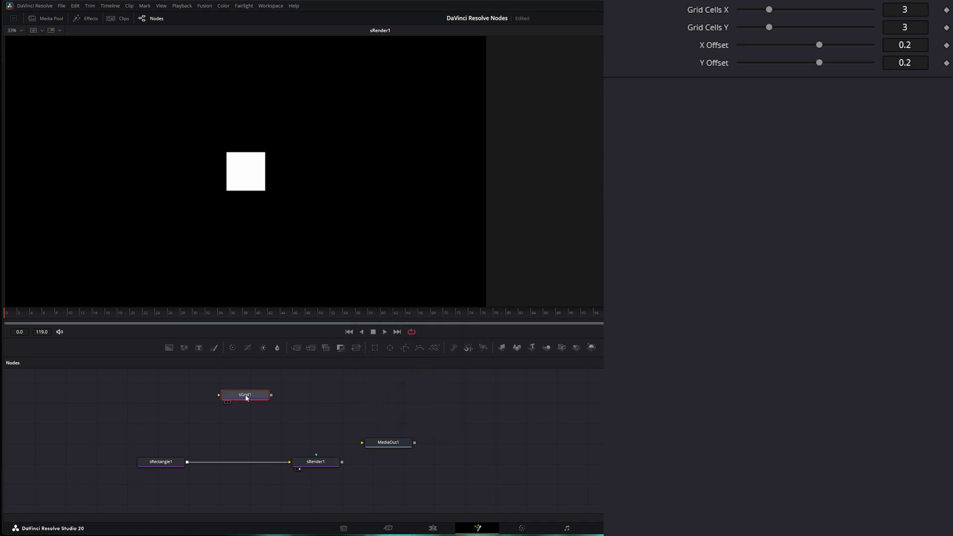
drag(247, 398, 228, 465)
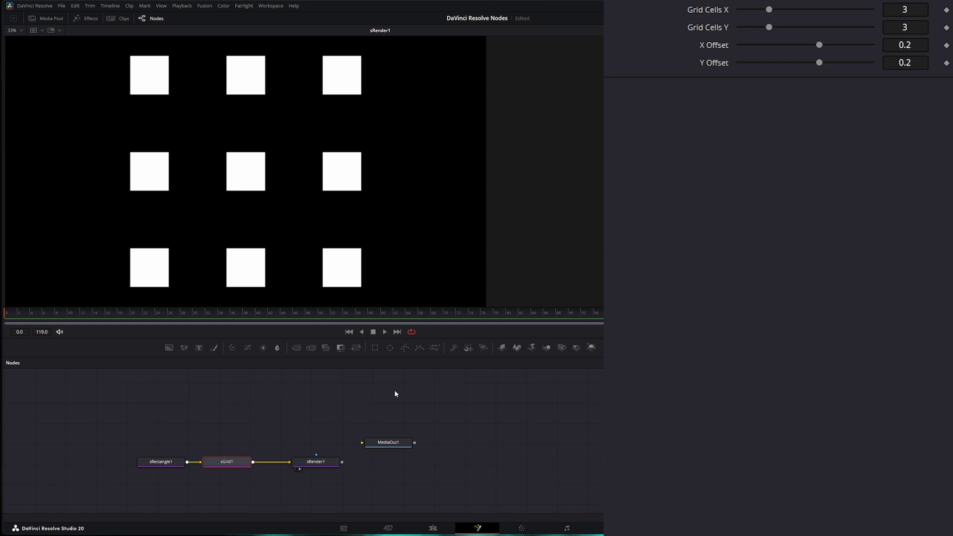
- Colour sRectangle1 light blue (#7ed2ff)
click(161, 461)
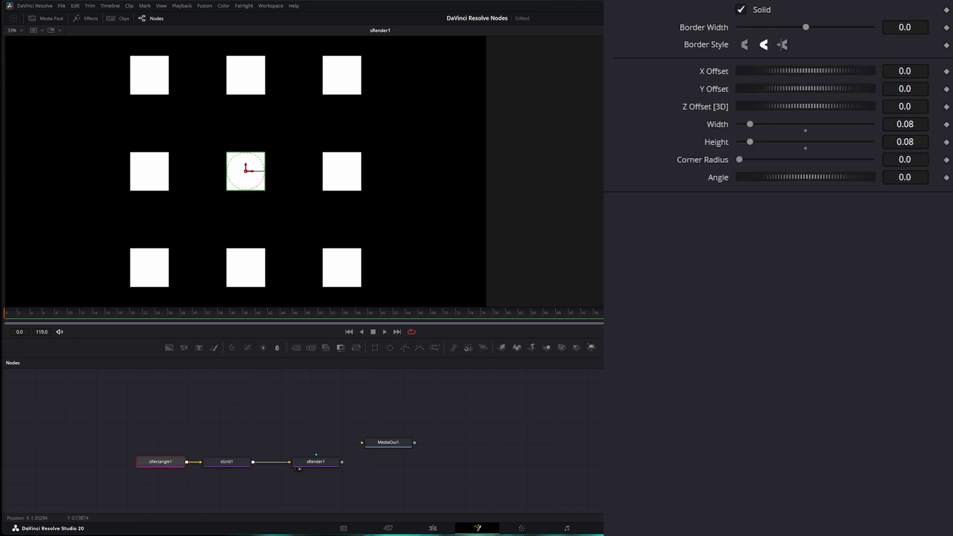
scroll(744, 101, down, 5)
click(779, 11)
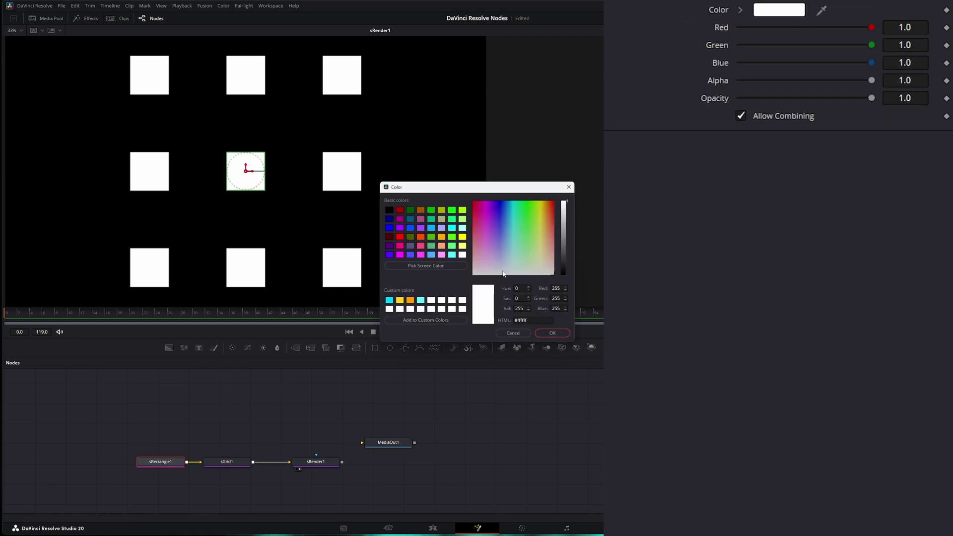
drag(515, 244, 508, 238)
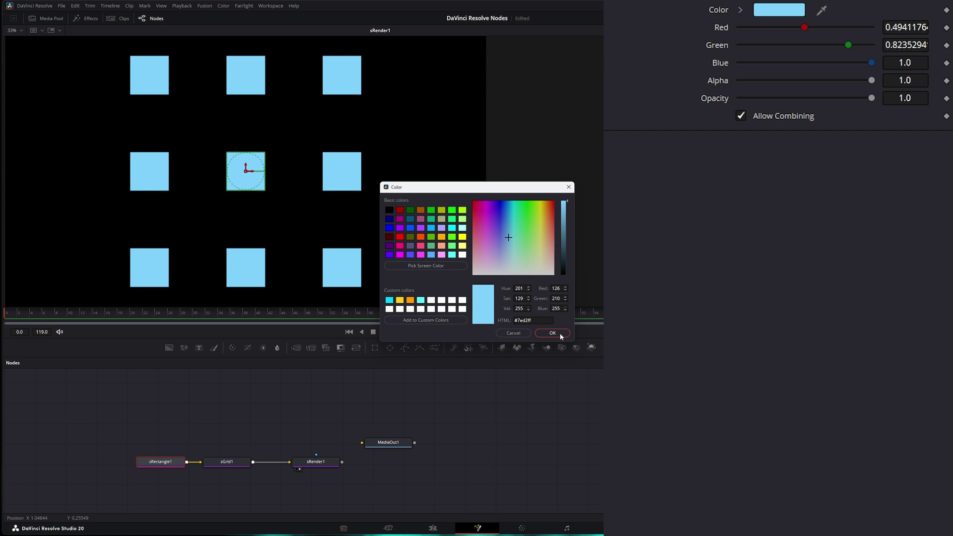
click(552, 333)
- Set sGrid1's X Offset and Y Offset to 0.1
click(227, 462)
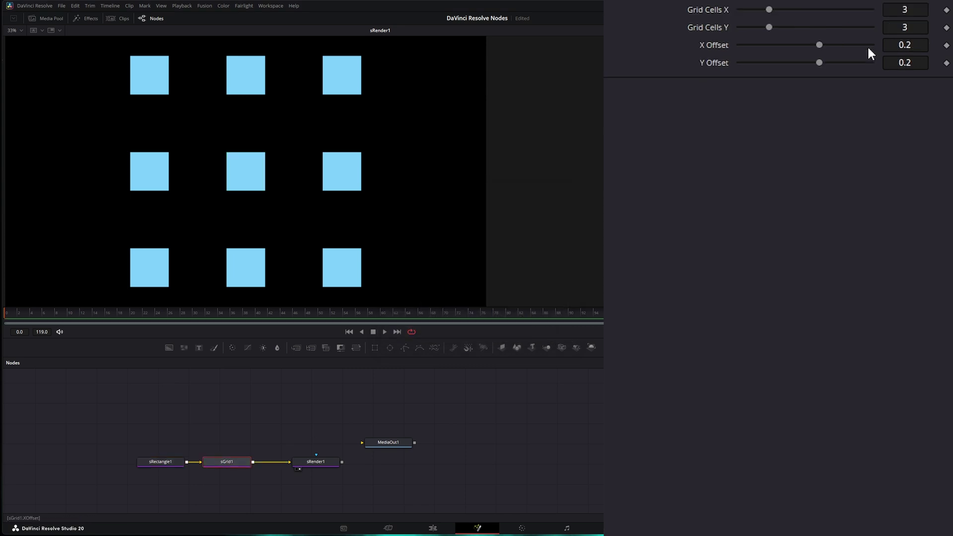
drag(819, 44, 814, 44)
click(925, 47)
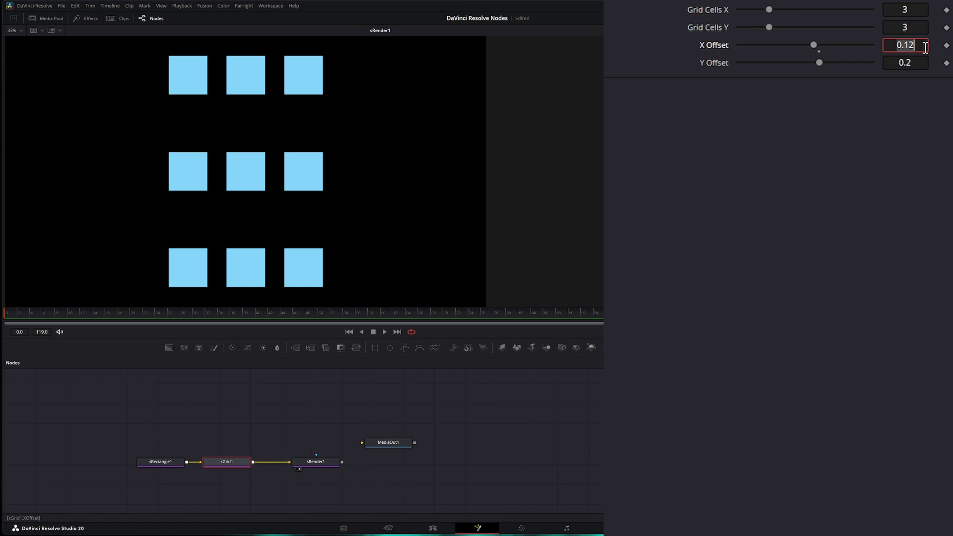
text(.)
key(Tab)
text(.1)
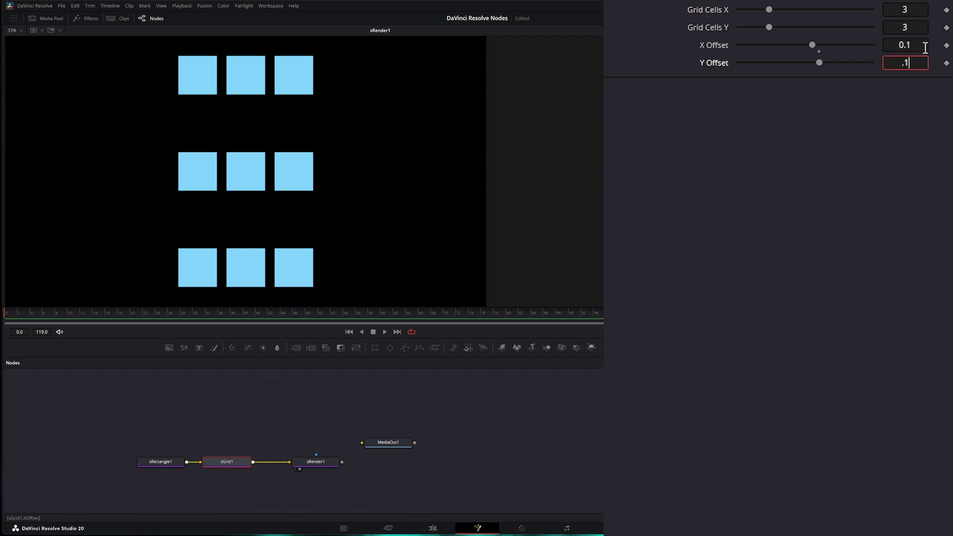
key(Tab)
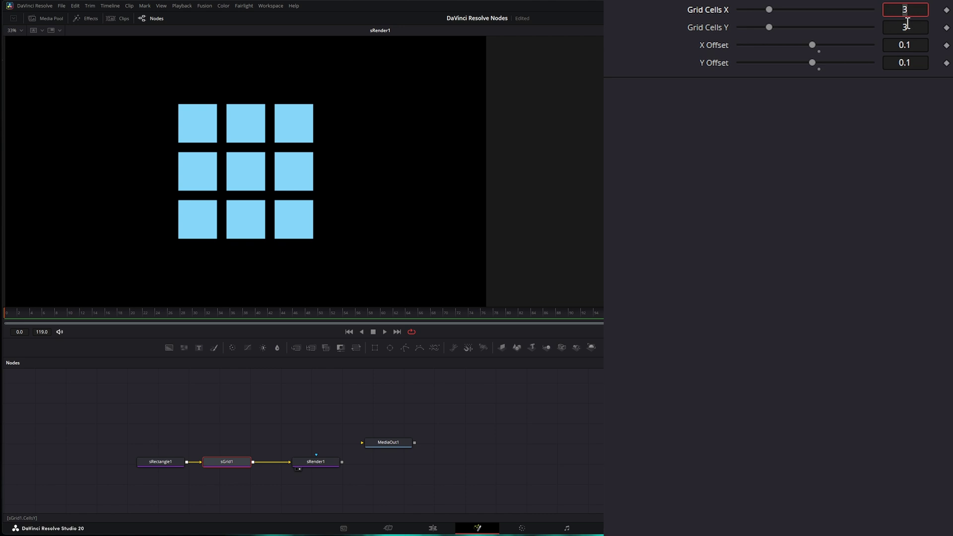
- Increase sGrid1 to 9 cells across and 5 rows down
drag(769, 9, 852, 9)
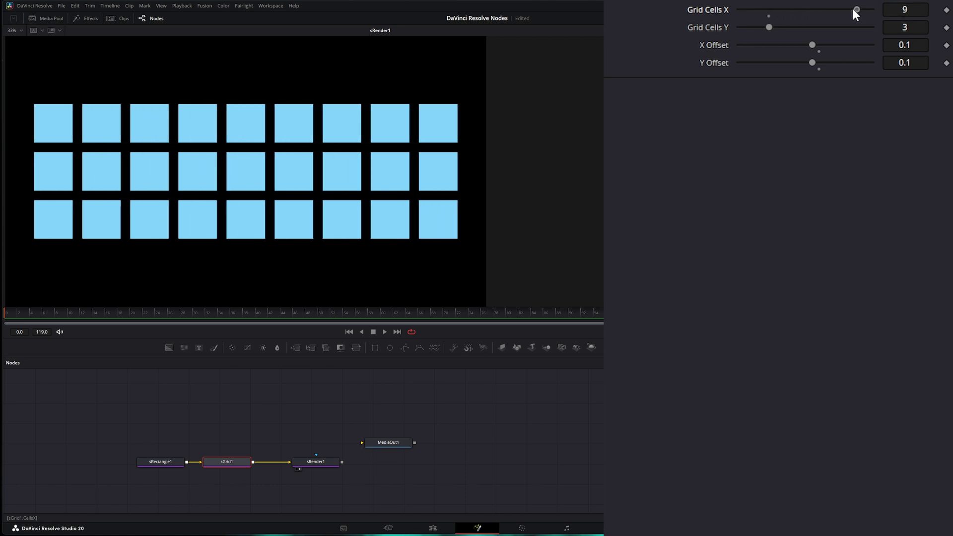
drag(769, 27, 798, 27)
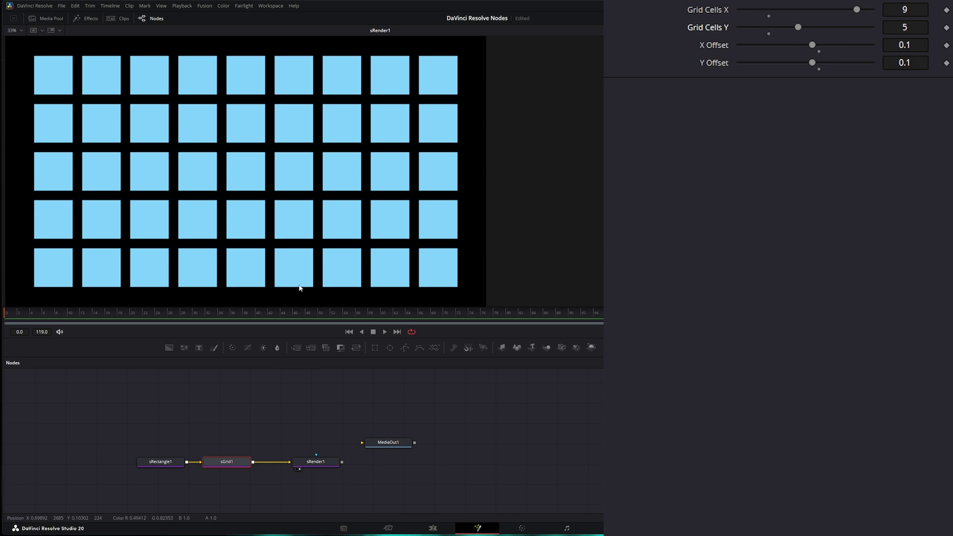
drag(313, 464, 342, 463)
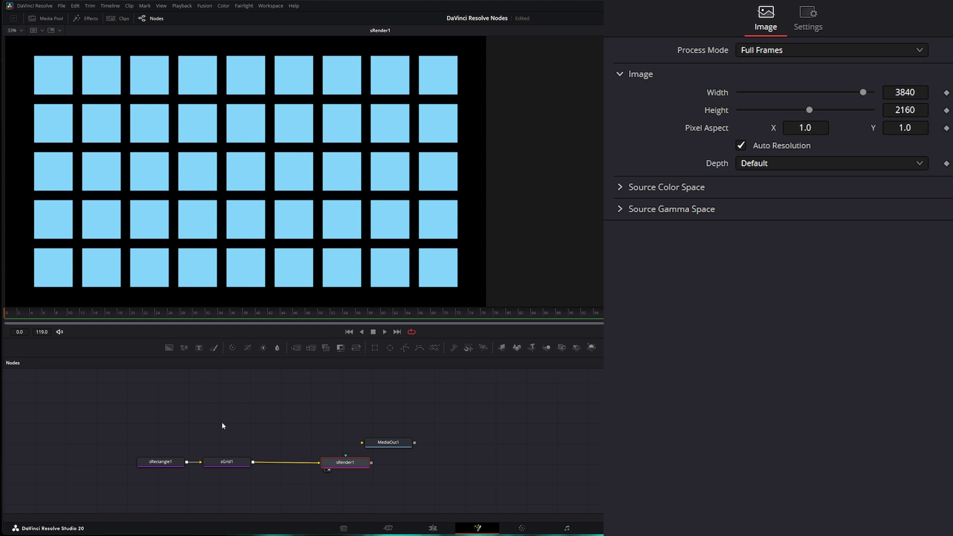
drag(224, 464, 226, 465)
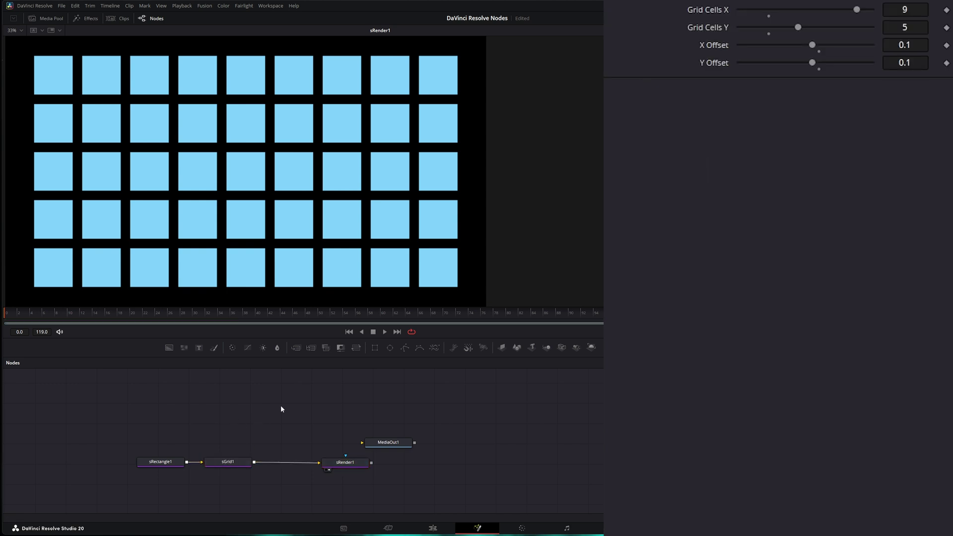
- Insert an sJitter node between sGrid1 and sRender1
key(shift+space)
text(sjit)
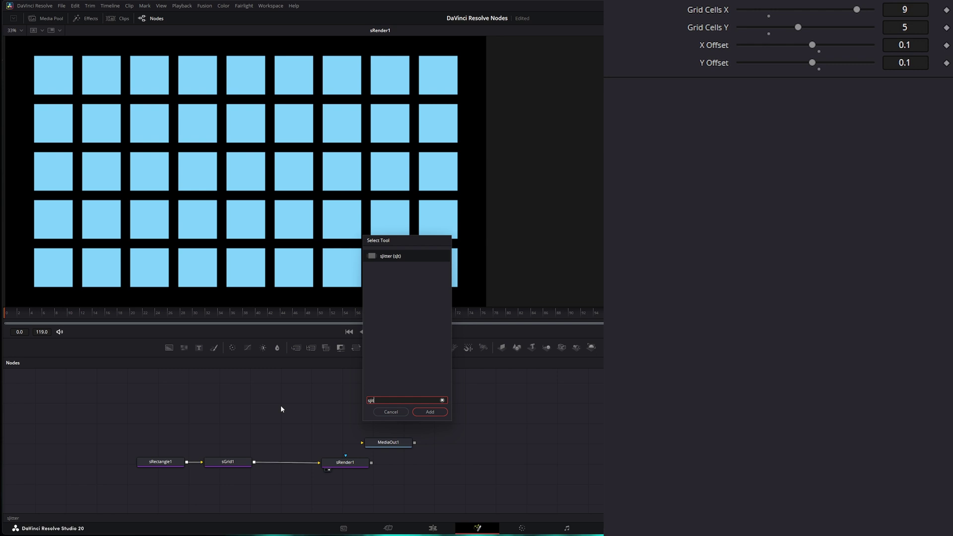
key(Return)
drag(281, 409, 291, 464)
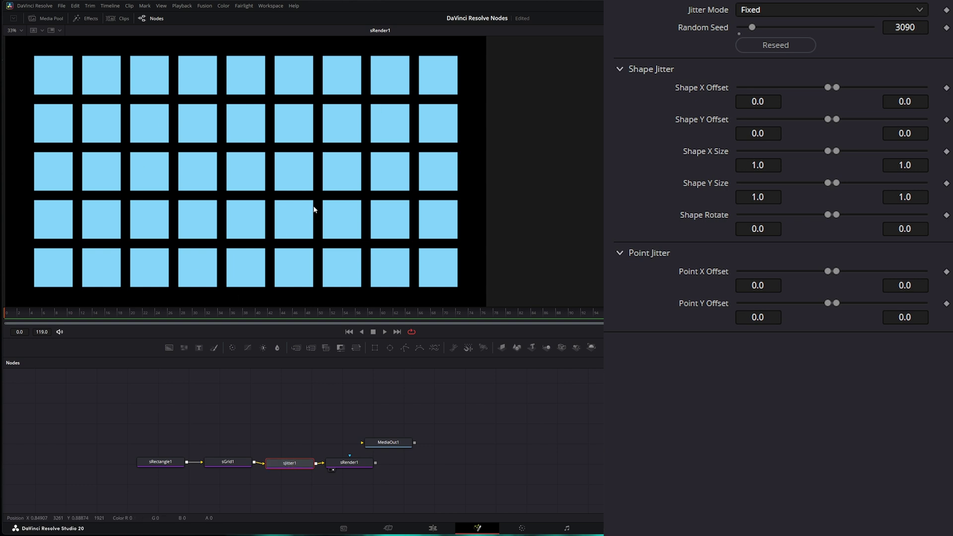
- Try the Jitter Mode options, settle on Fixed, and change Random Seed to 4560
click(770, 11)
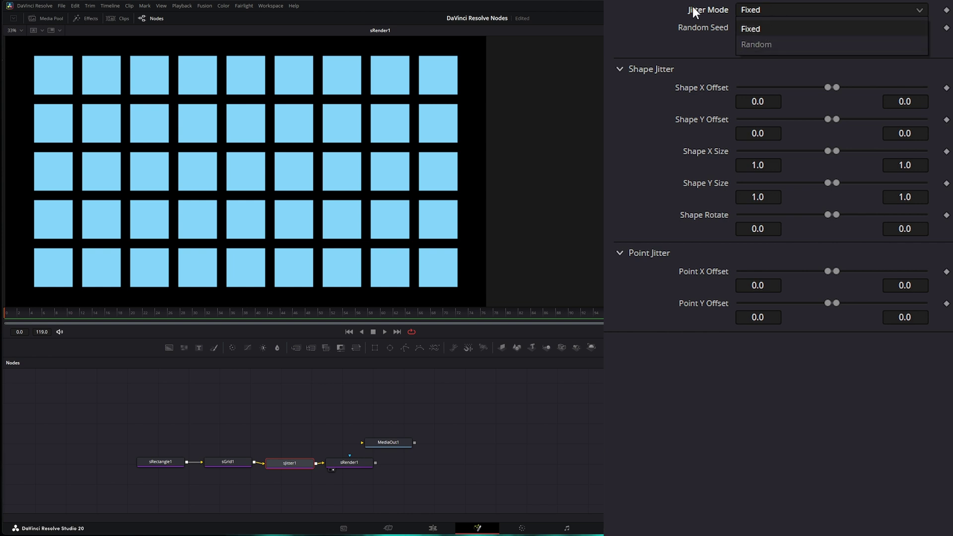
click(763, 29)
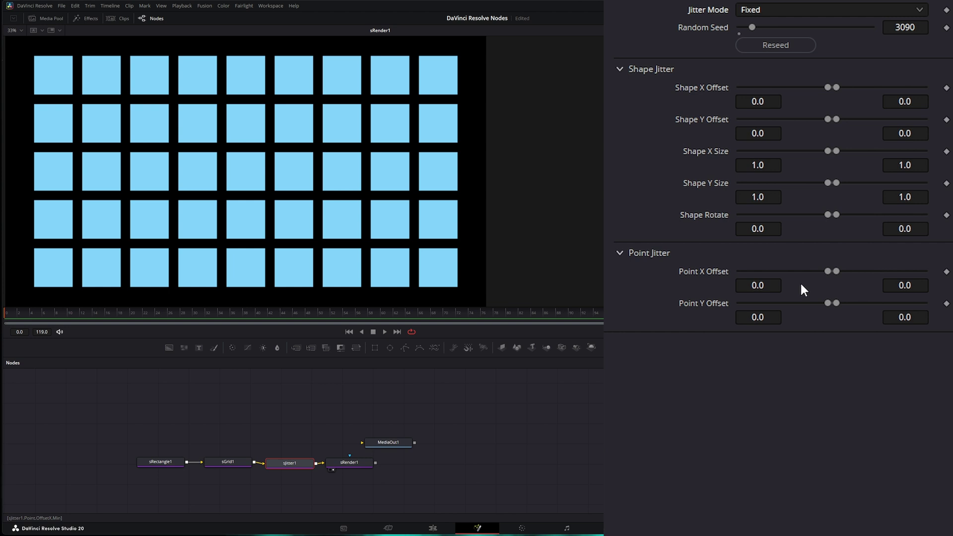
click(761, 8)
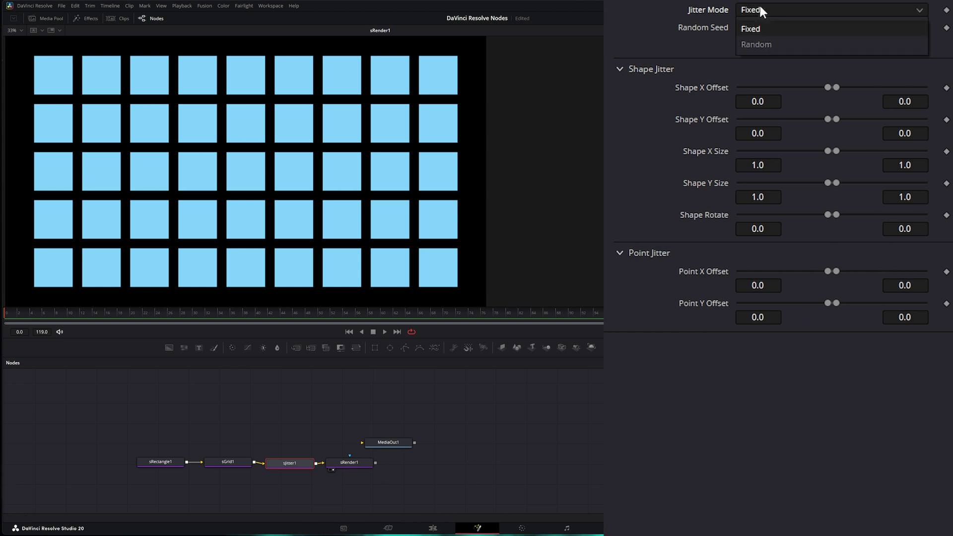
click(764, 43)
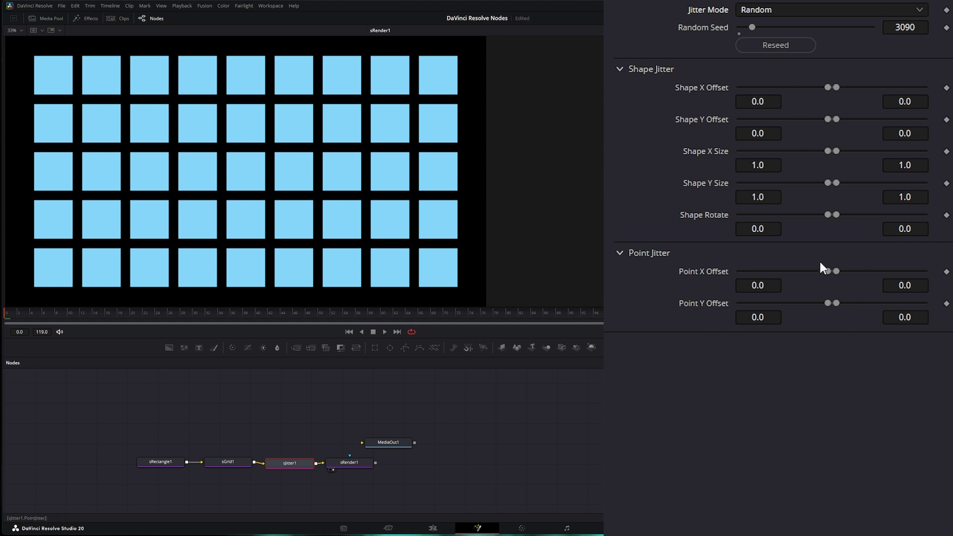
click(772, 11)
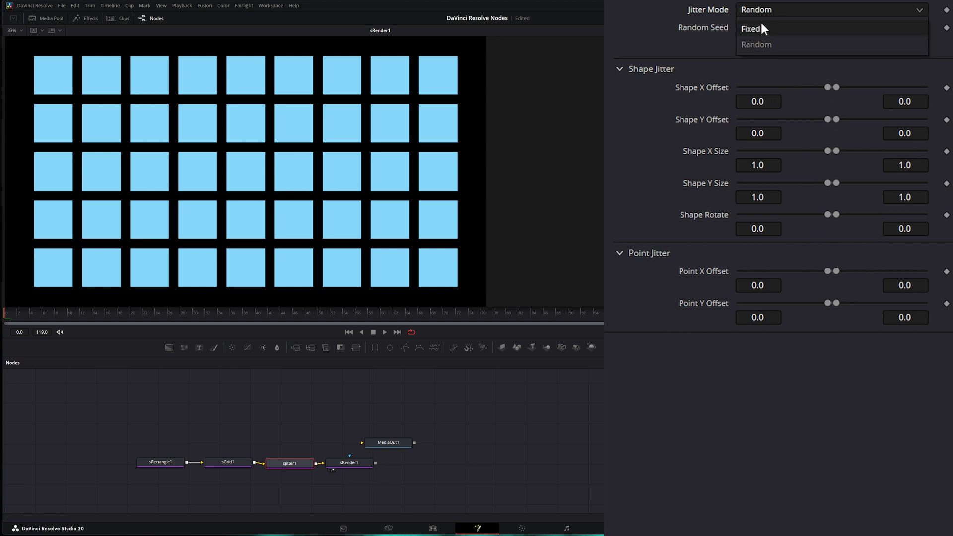
click(763, 29)
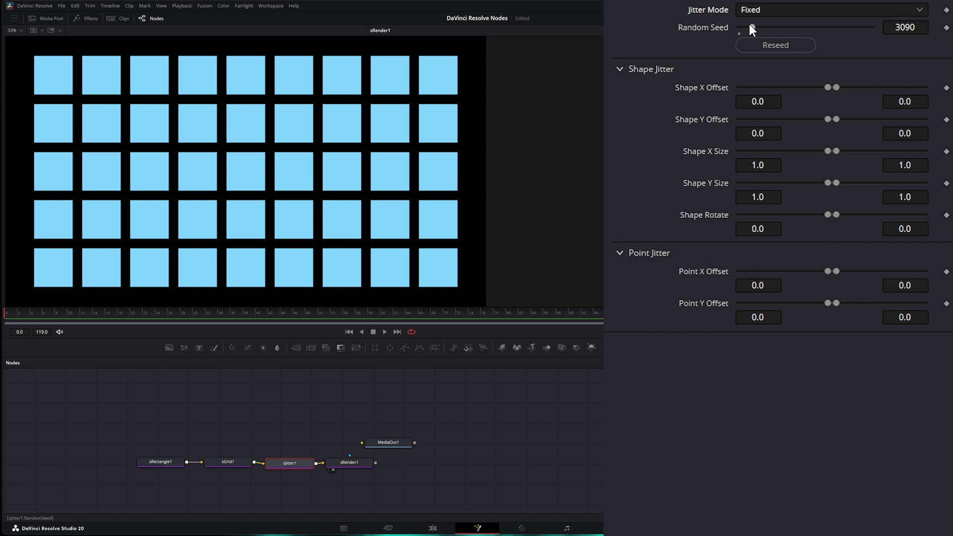
mouse_move(757, 24)
mouse_down()
mouse_move(826, 30)
mouse_move(749, 28)
mouse_move(766, 32)
mouse_move(758, 28)
mouse_up()
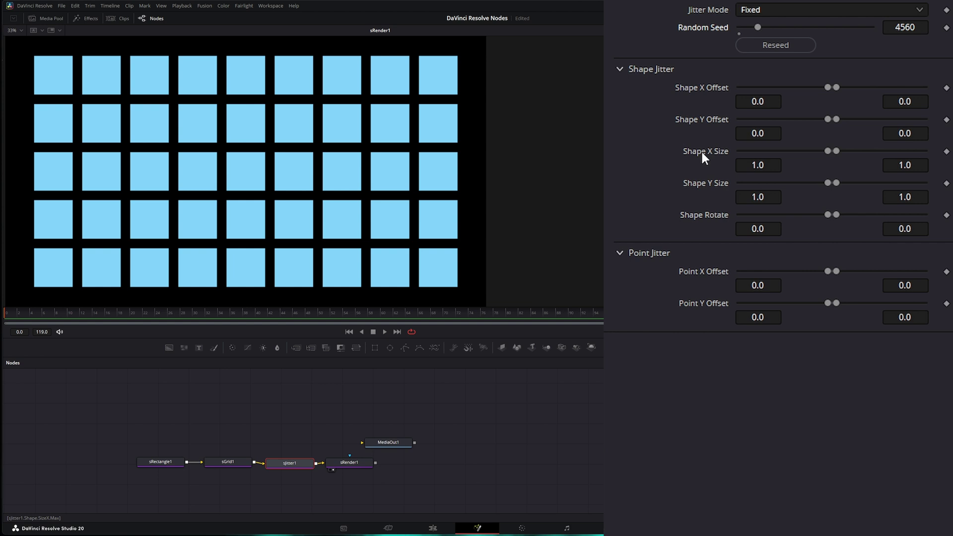
- Jitter Shape X Offset (-0.0272 to 0.012) and Y Offset (-0.044 to 0.0216) with a new seed
mouse_move(829, 88)
mouse_down()
mouse_move(806, 86)
mouse_move(875, 86)
mouse_move(846, 85)
mouse_up()
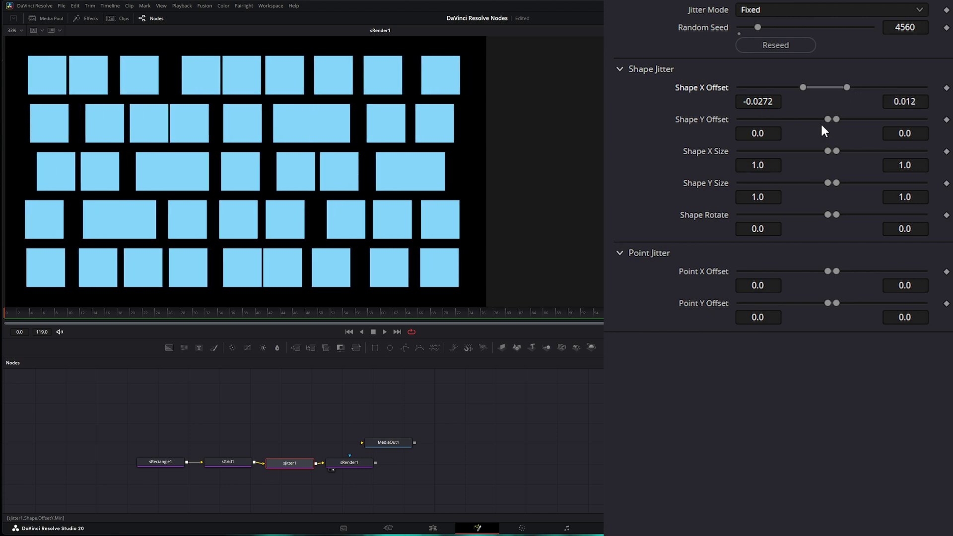
drag(827, 119, 856, 119)
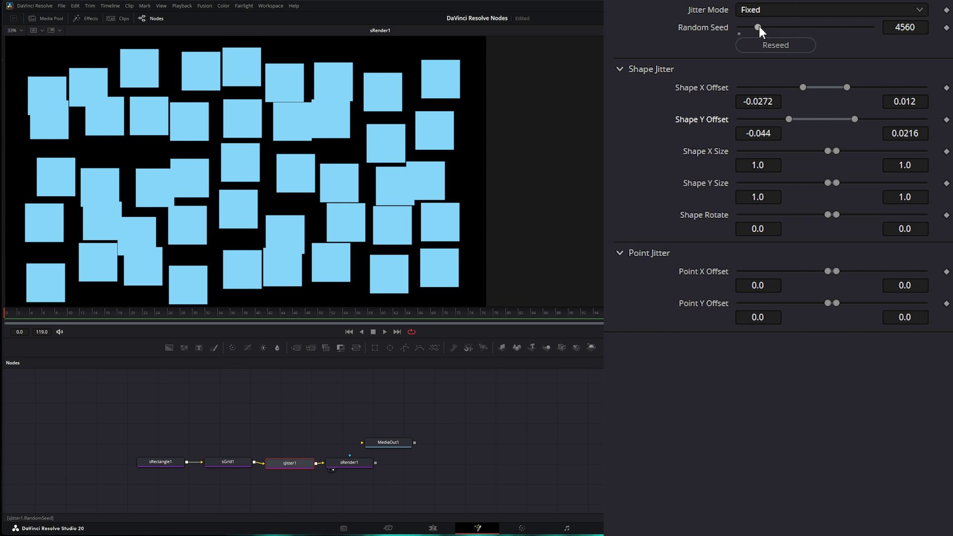
drag(758, 27, 784, 26)
- Try Random jitter mode, then return to Fixed mode with Random Seed 8240
click(758, 11)
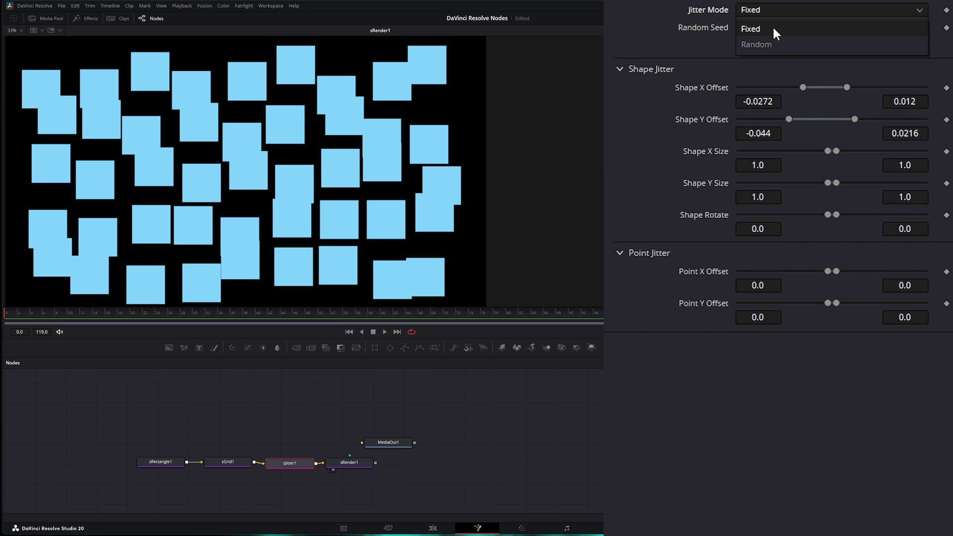
click(761, 43)
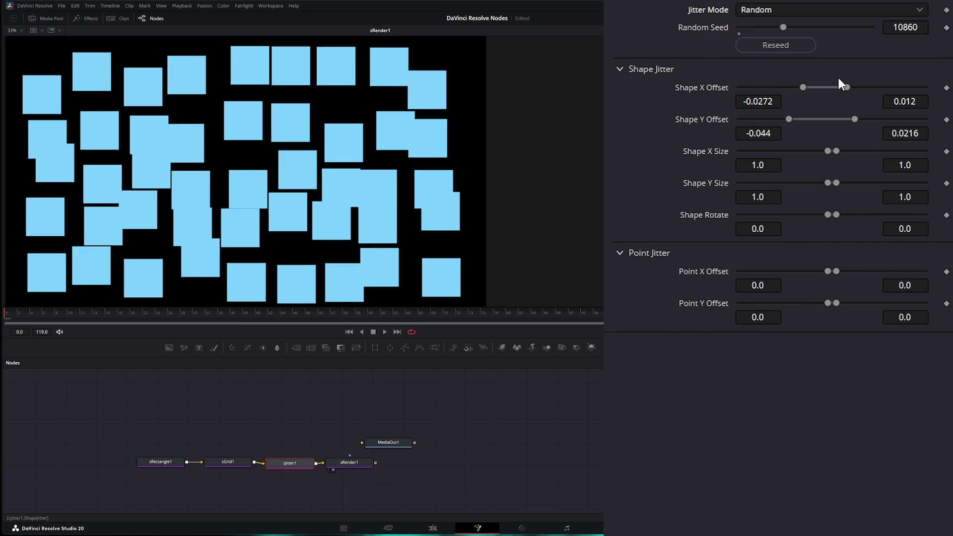
drag(785, 25, 774, 25)
click(764, 10)
click(766, 28)
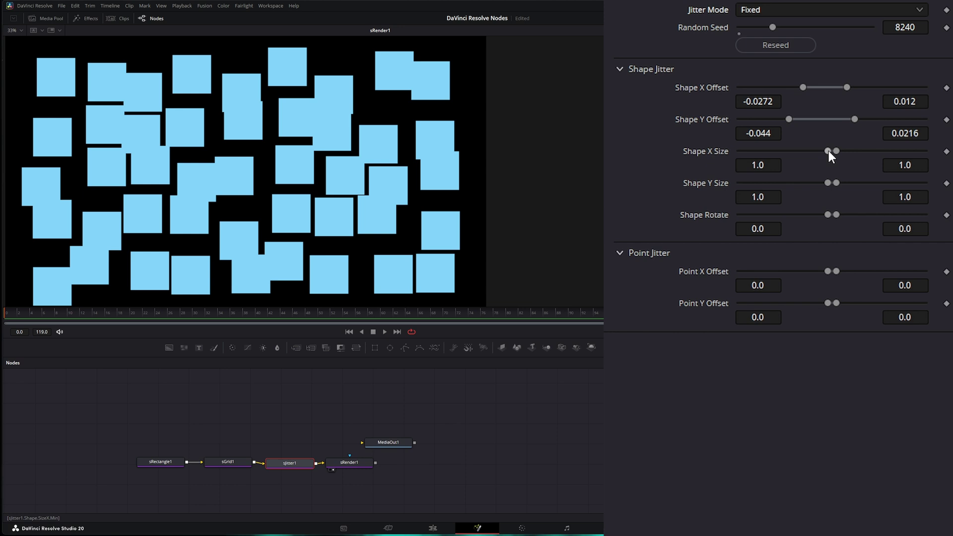
- Jitter Shape X Size (0.808–1.368), Y Size (0.792–1.432) and Rotate (-25.9–247.7) in Random mode
drag(829, 151, 868, 151)
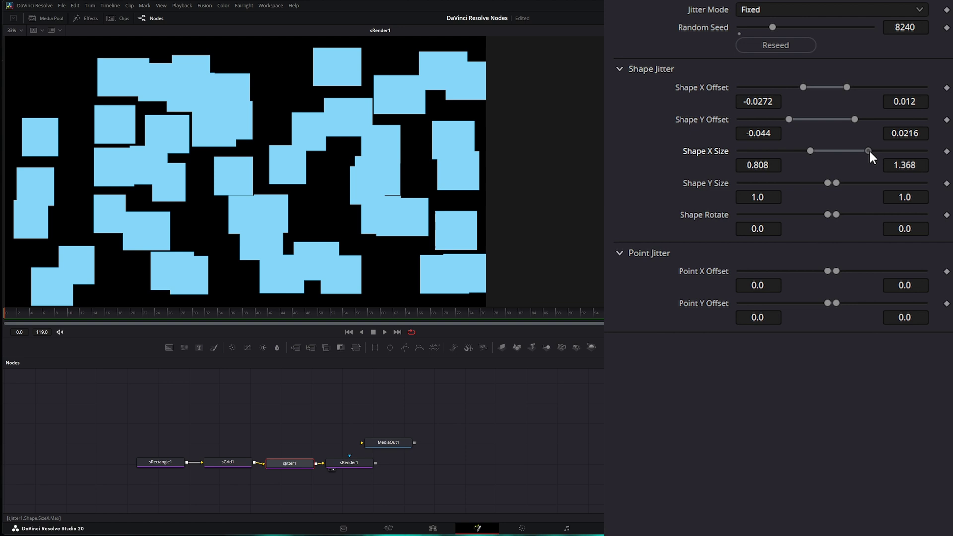
click(771, 7)
click(769, 37)
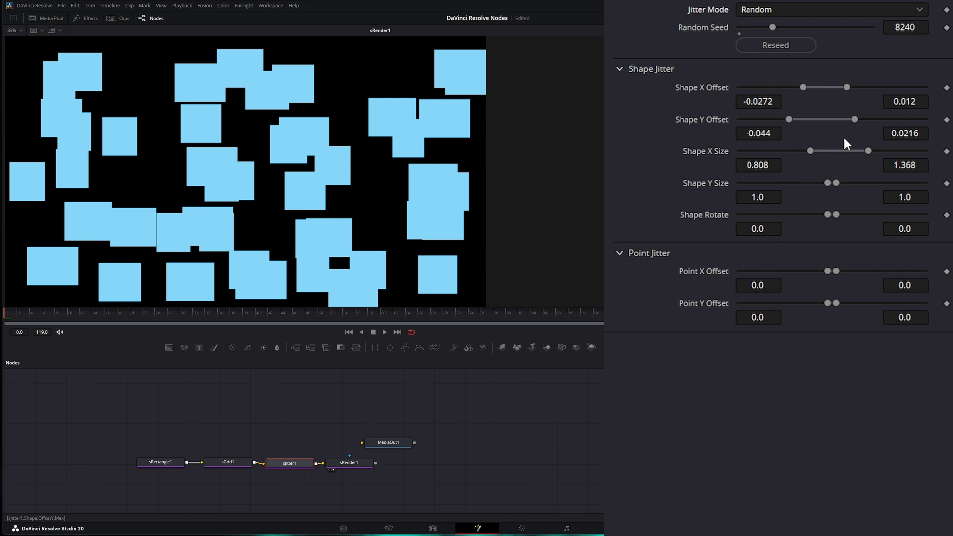
drag(827, 183, 874, 183)
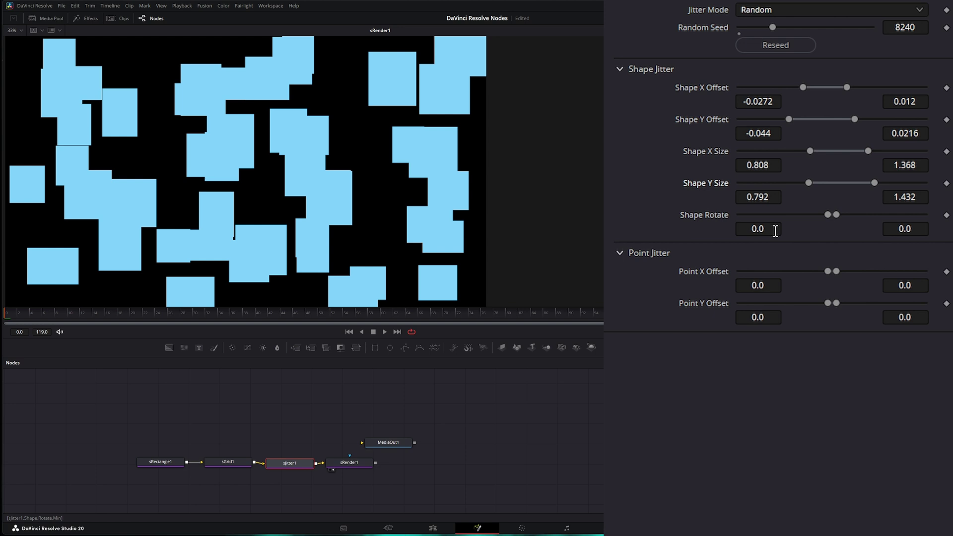
drag(827, 215, 906, 214)
- Widen Point X/Y Offset jitter, set Random Seed 11560 and Shape Rotate minimum -23
drag(828, 271, 864, 272)
drag(828, 303, 793, 303)
drag(837, 303, 924, 302)
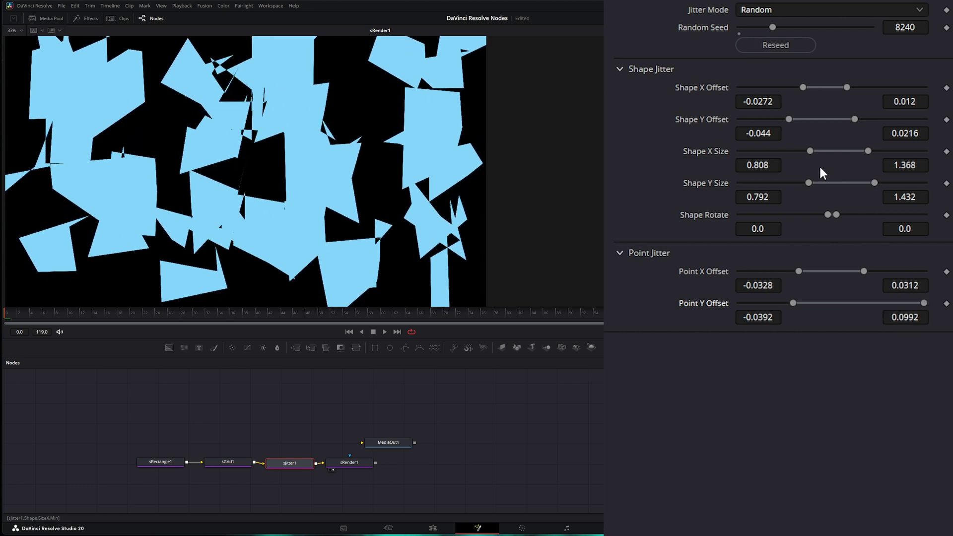
drag(774, 26, 787, 27)
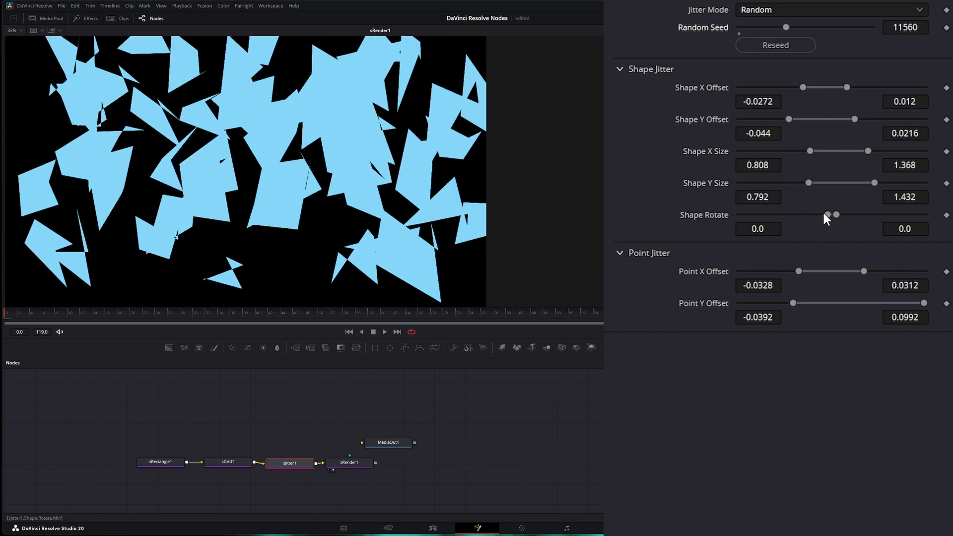
mouse_move(828, 215)
mouse_down()
mouse_move(772, 217)
mouse_move(822, 215)
mouse_up()
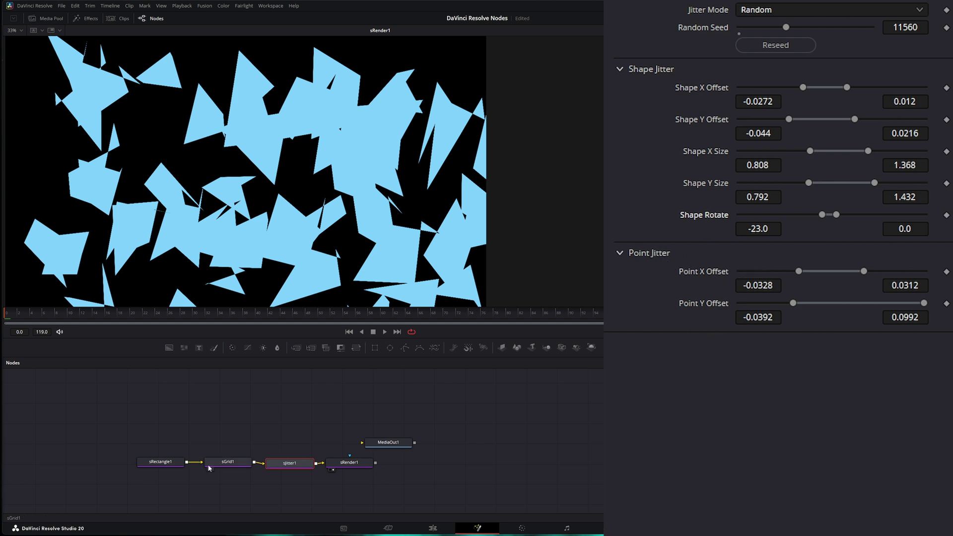
- Replace sRectangle1 with a new sEllipse node feeding sGrid1
drag(200, 464, 167, 421)
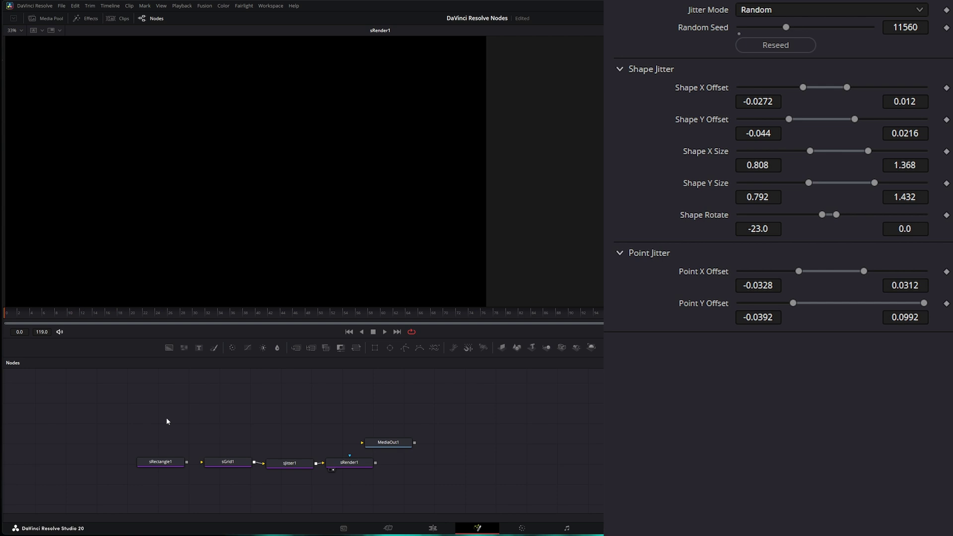
key(shift+space)
text(s)
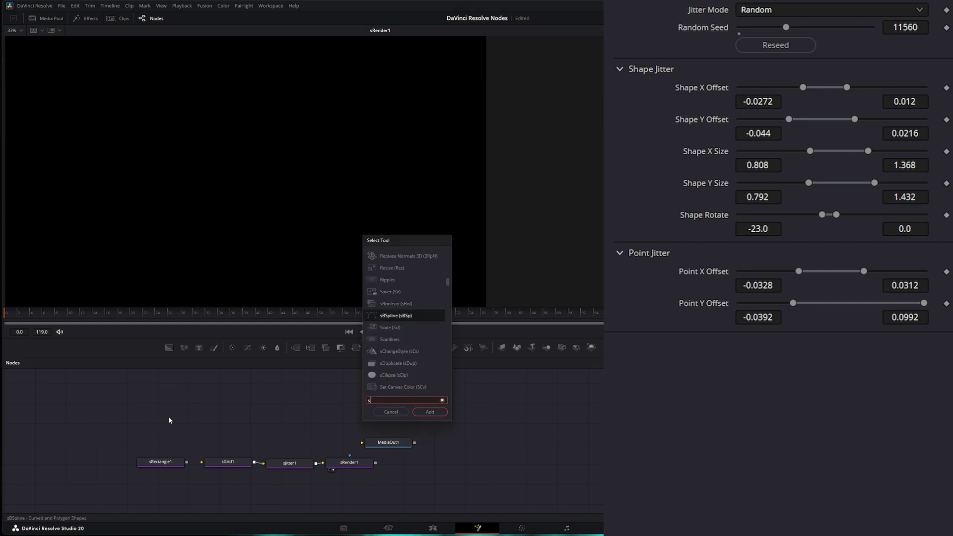
text(ellipse)
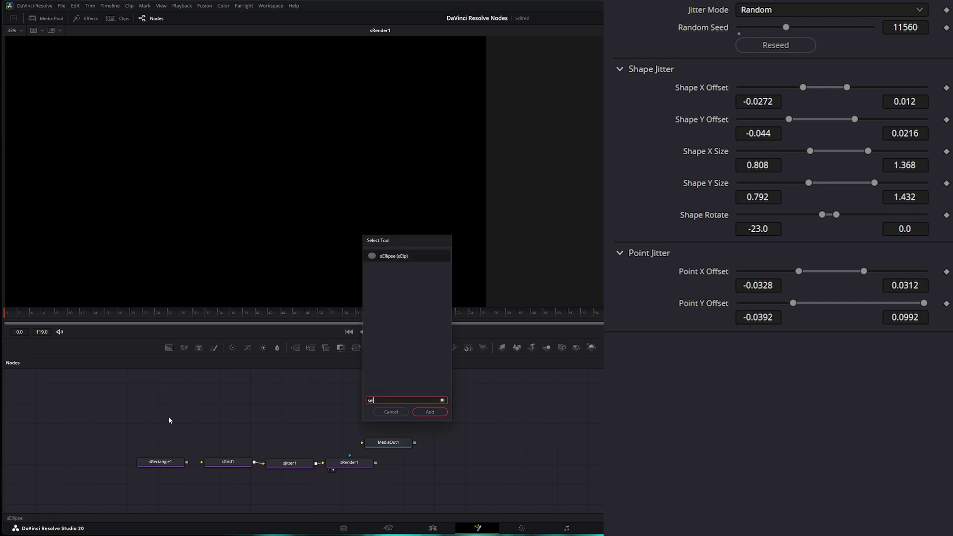
key(Return)
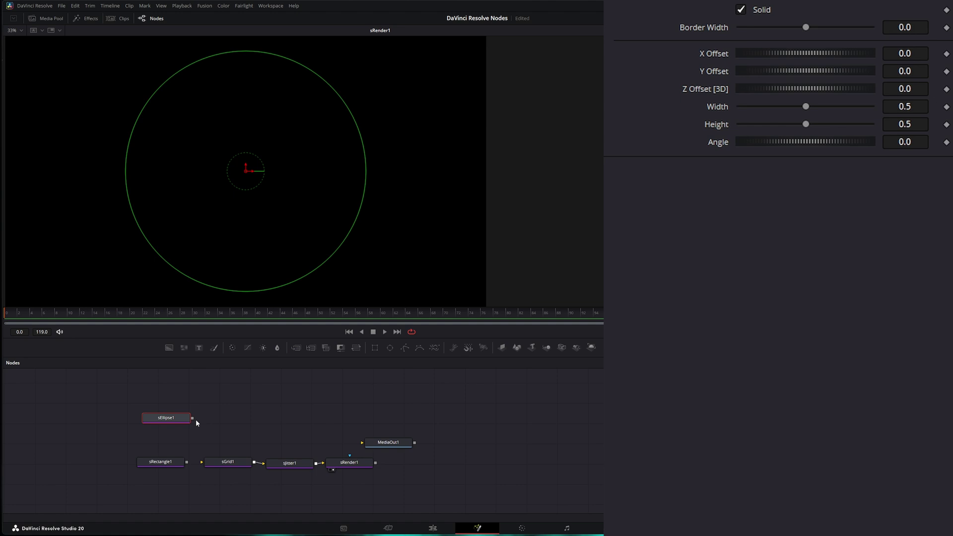
drag(193, 418, 202, 462)
- Reset sJitter1 to defaults and shrink sEllipse1 so the grid circles separate
click(289, 463)
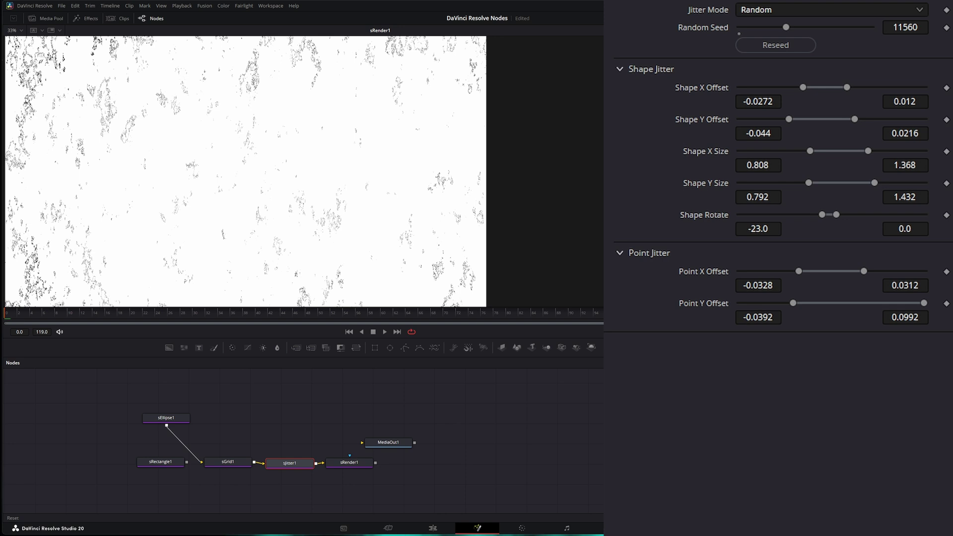
click(715, 527)
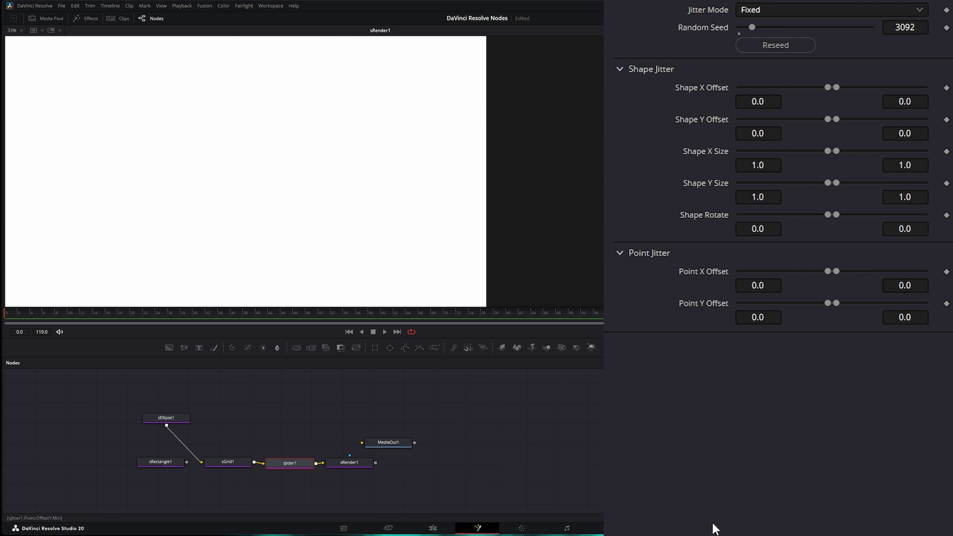
click(168, 422)
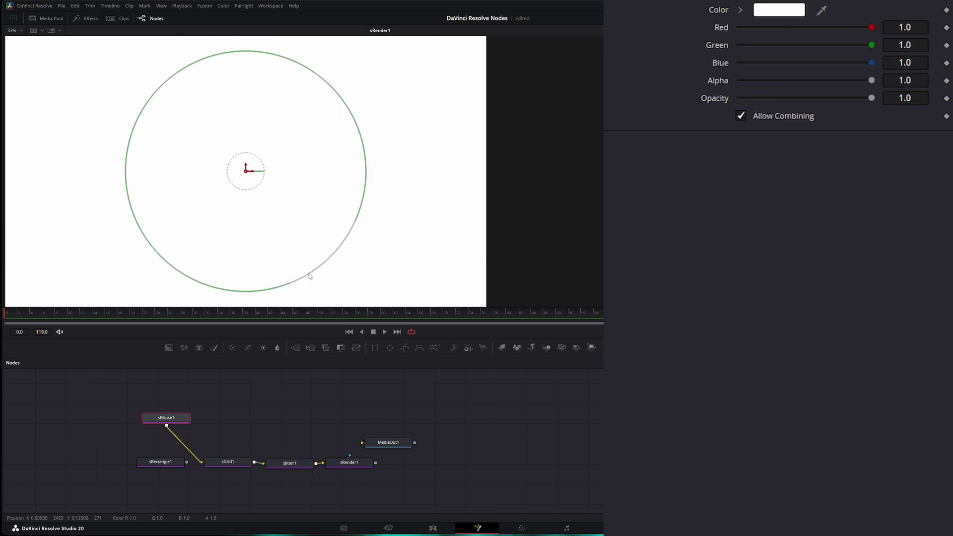
drag(309, 276, 257, 191)
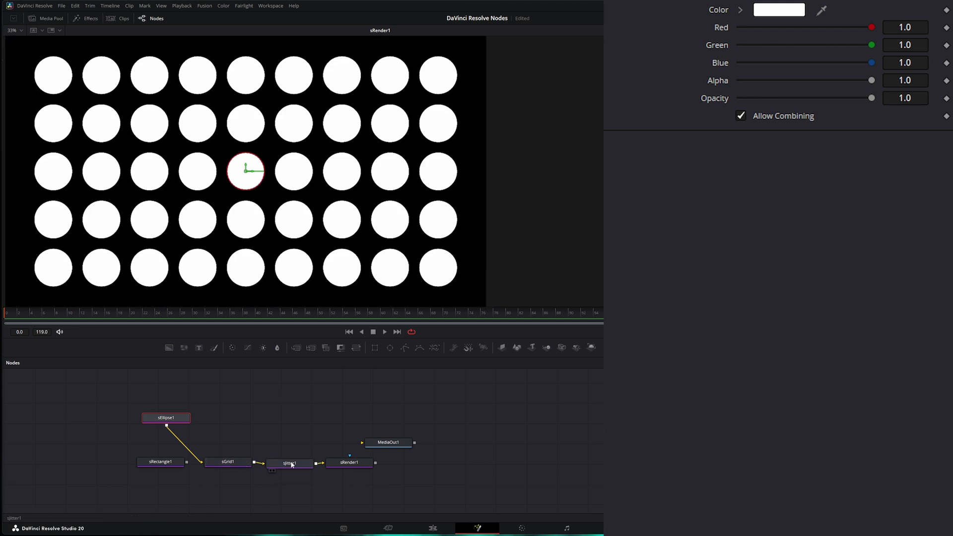
- Set sJitter1's Point X Offset minimum -0.0232, Point Y Offset minimum -0.0344, and Random Seed 12890
click(280, 464)
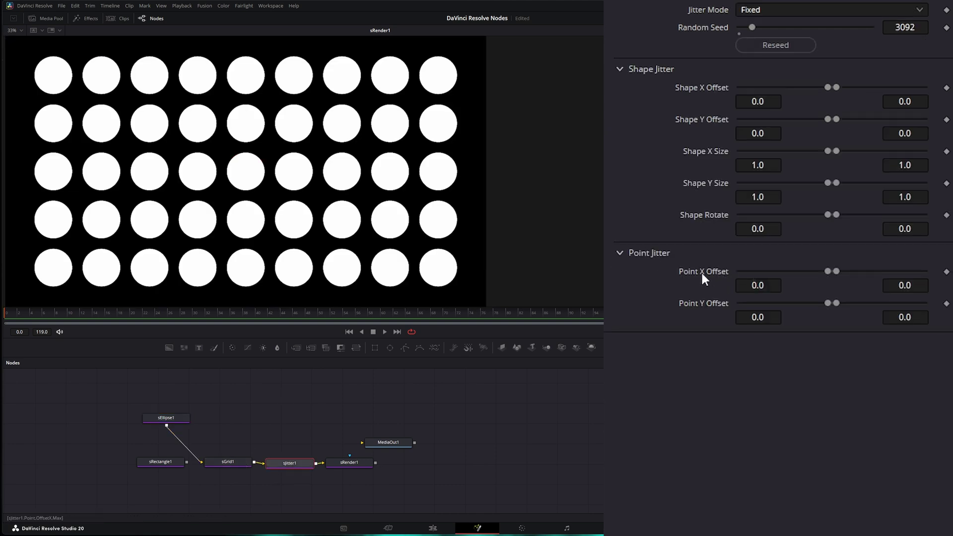
drag(827, 272, 775, 271)
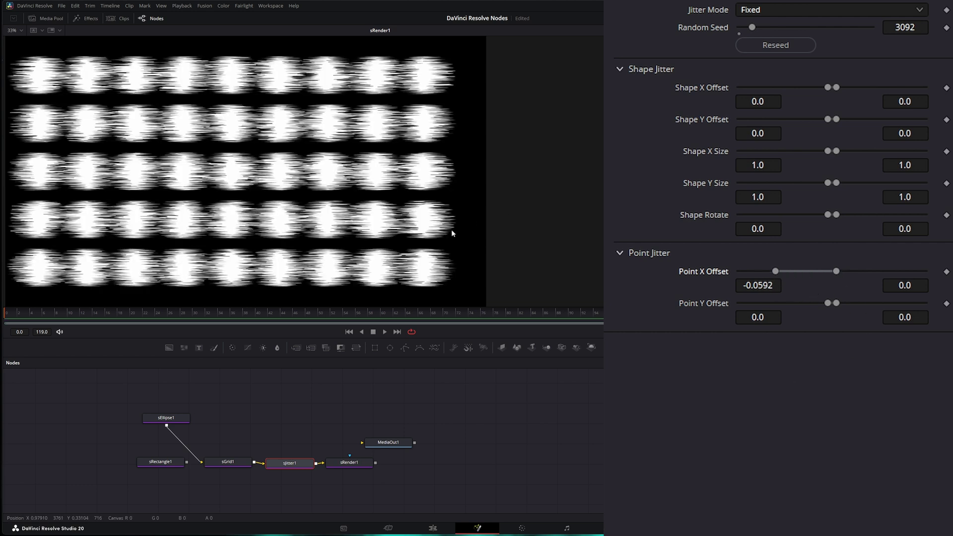
drag(776, 271, 807, 272)
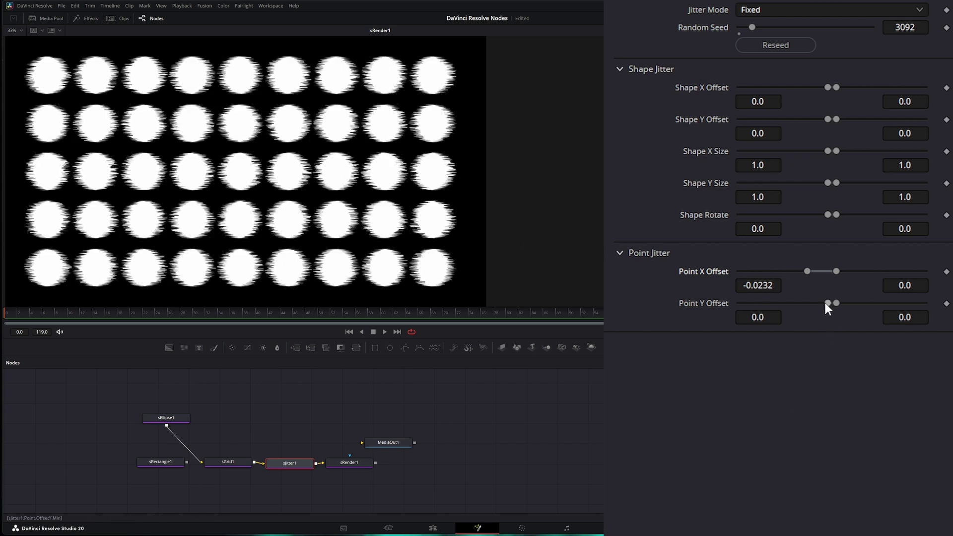
drag(827, 303, 806, 303)
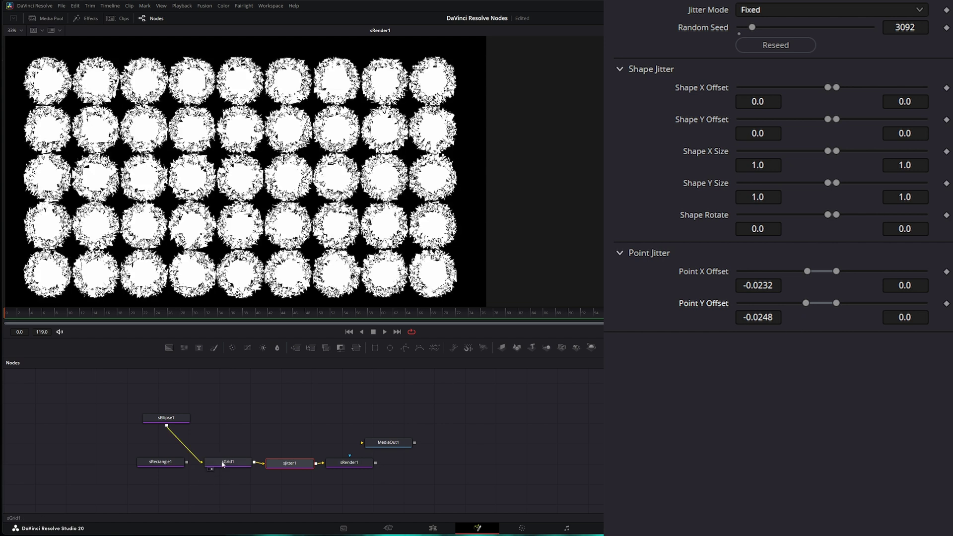
scroll(329, 235, up, 1)
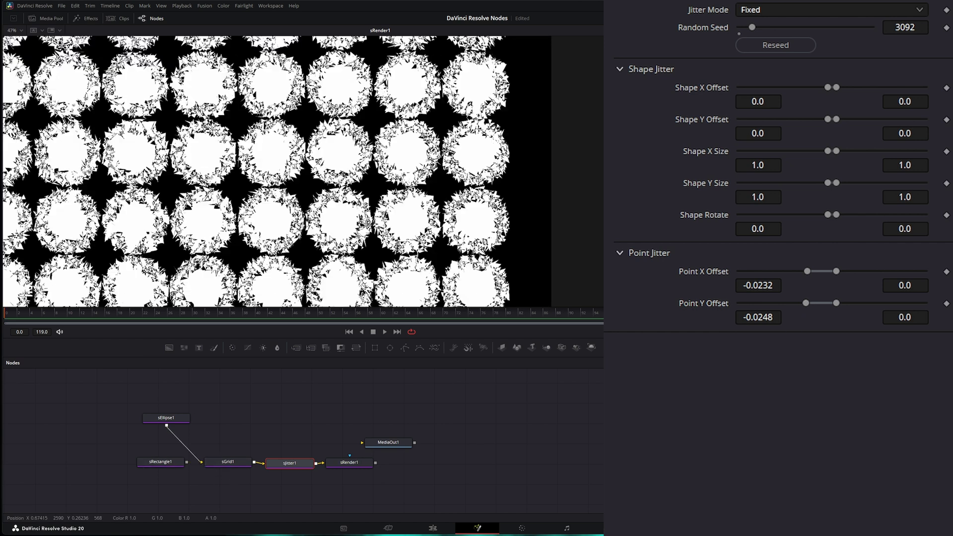
scroll(330, 237, up, 3)
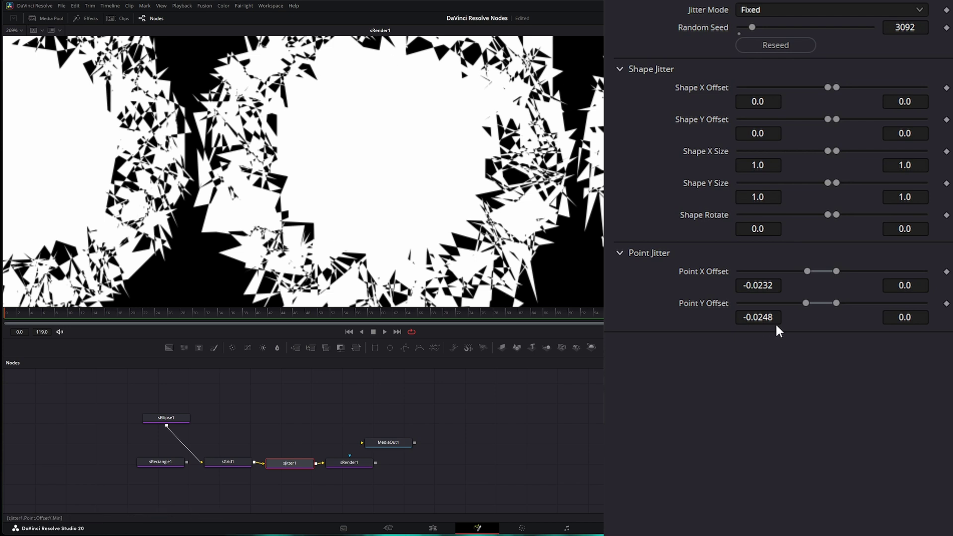
drag(808, 303, 797, 303)
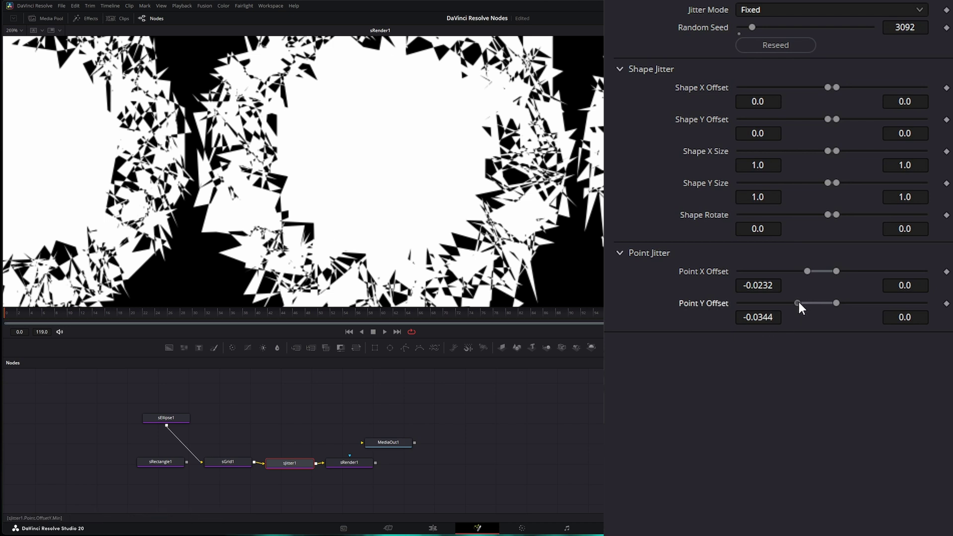
drag(751, 25, 792, 27)
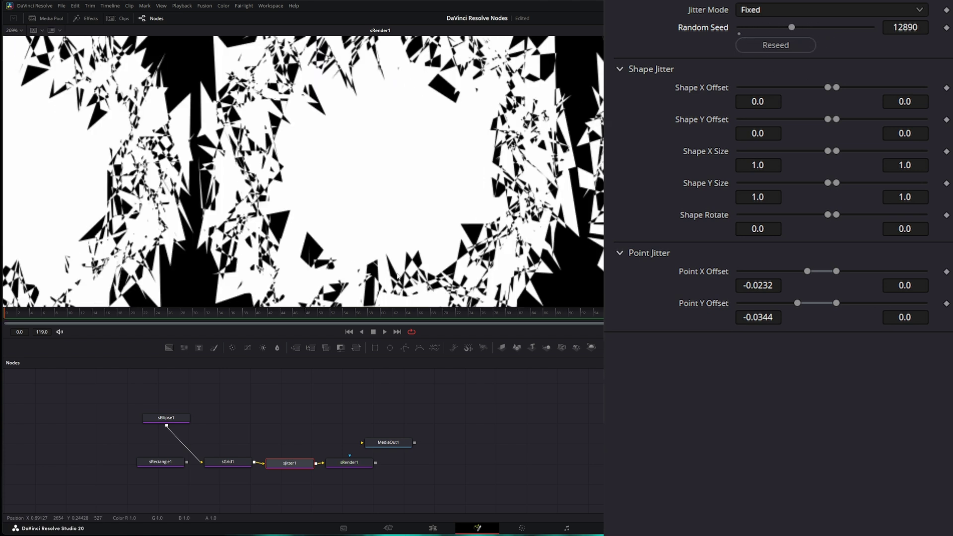
scroll(397, 277, down, 12)
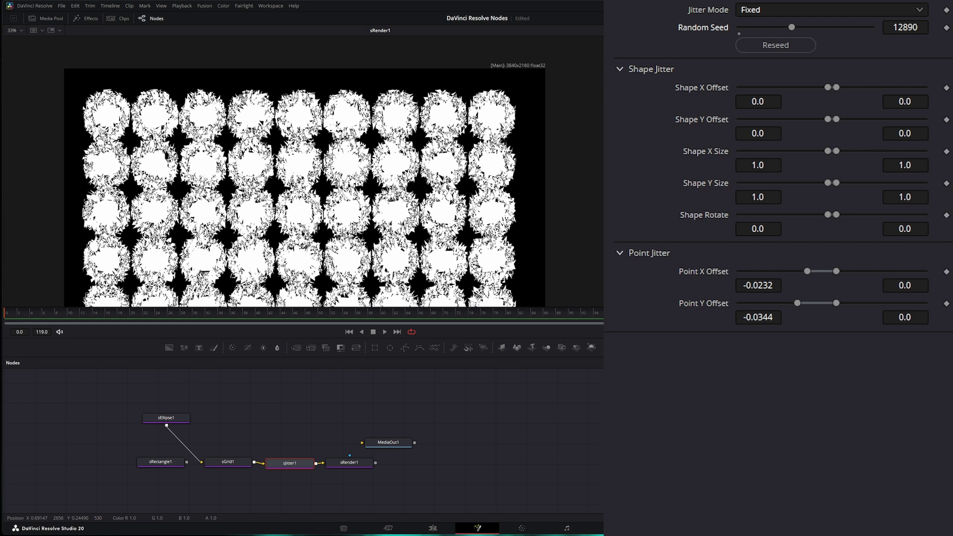
- Recentre the circle grid in the viewer and shift sRender1 further right in the node graph
drag(401, 278, 350, 270)
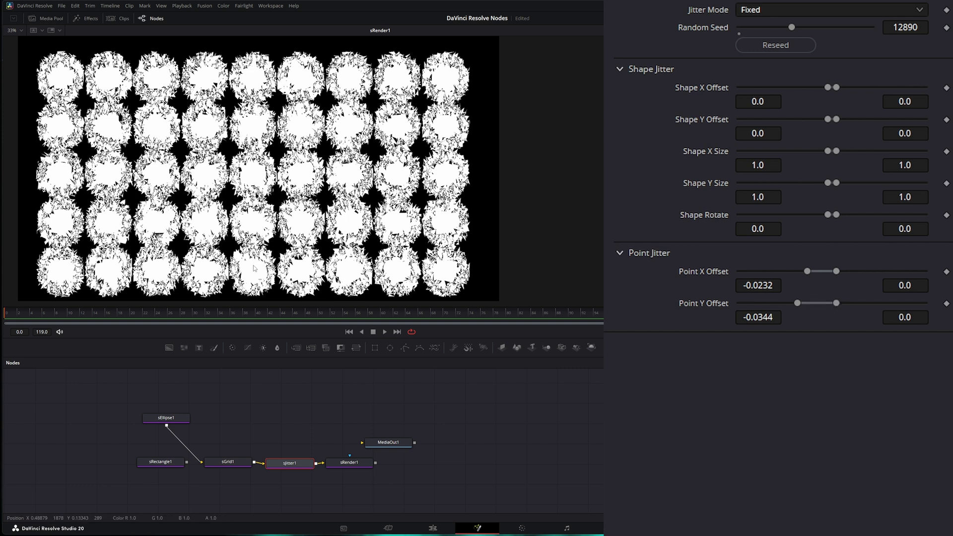
drag(354, 467, 391, 466)
click(496, 407)
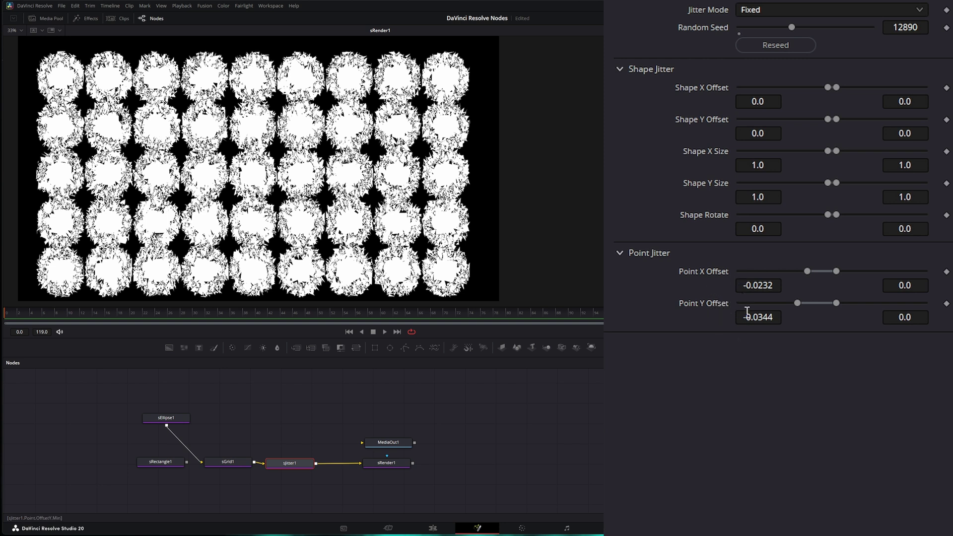
- Reset the point jitter minimums to zero and feed sRectangle1 into sGrid1 instead of the ellipse
double_click(696, 268)
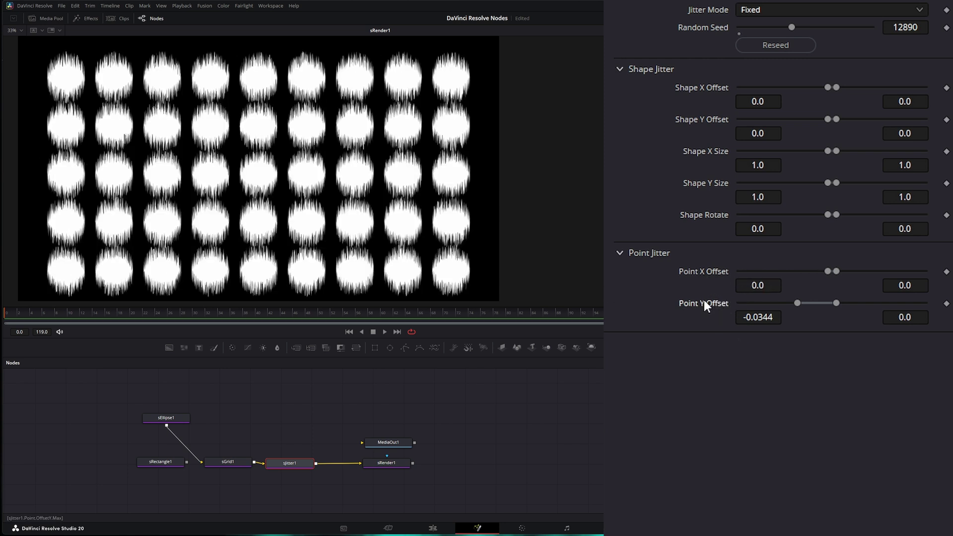
double_click(704, 303)
drag(185, 463, 215, 464)
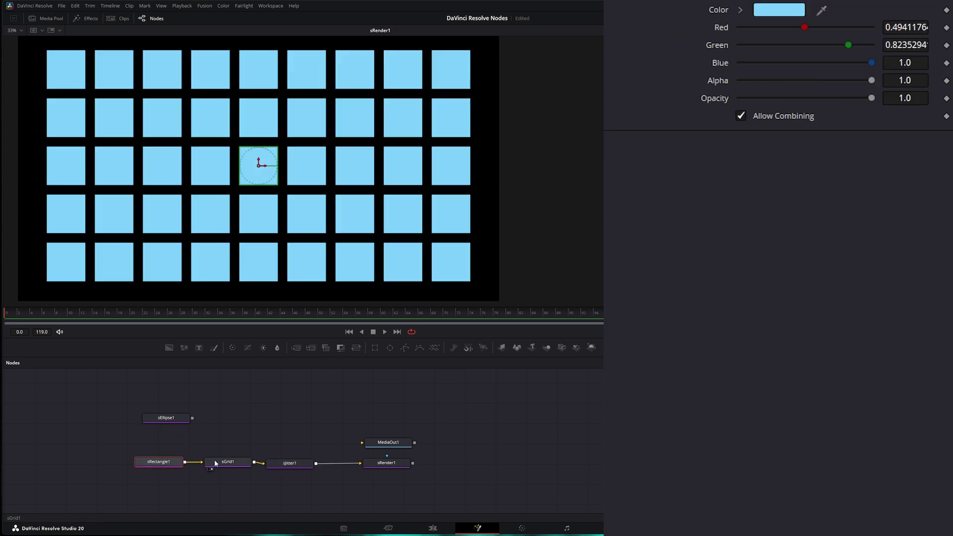
- In sJitter1, jitter the squares' X and Y positions and let widths shrink to 0.72
click(310, 464)
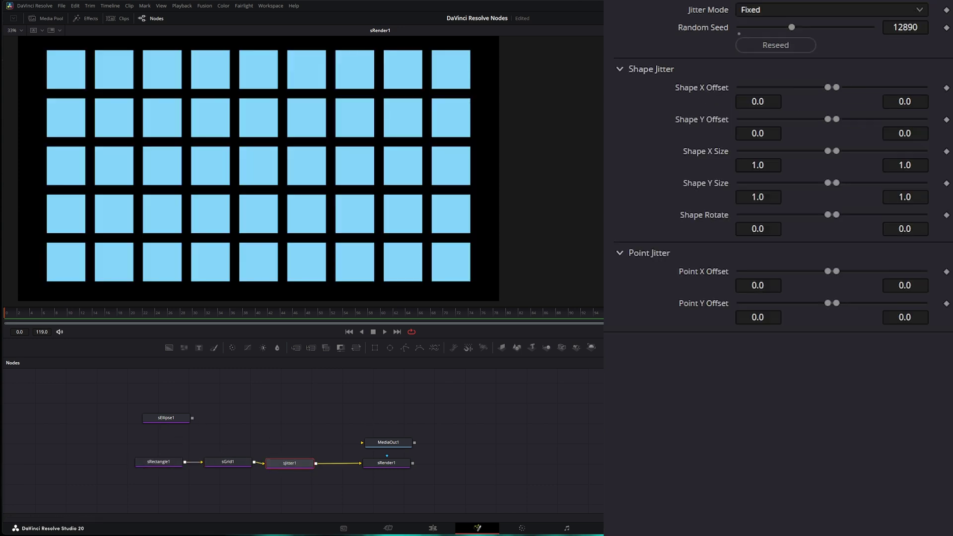
drag(829, 87, 852, 85)
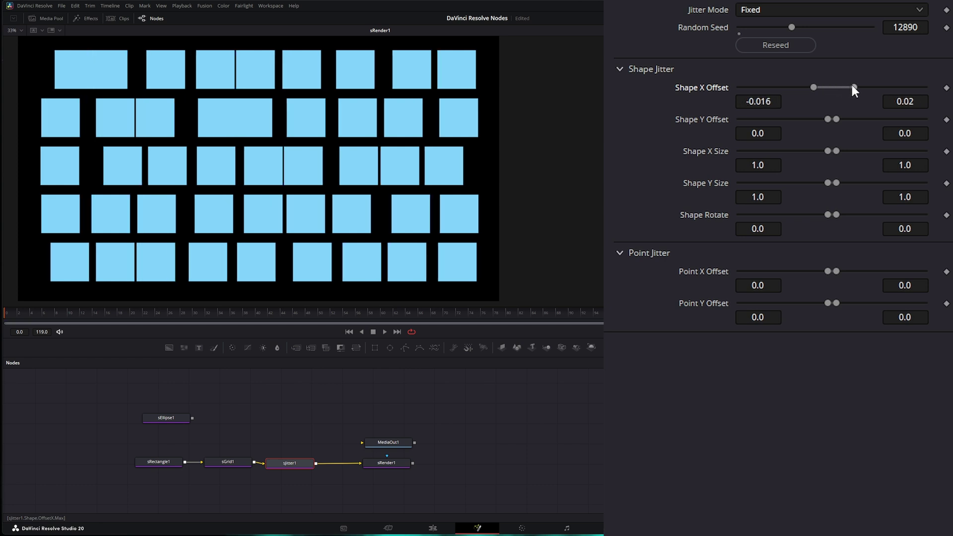
drag(826, 119, 860, 119)
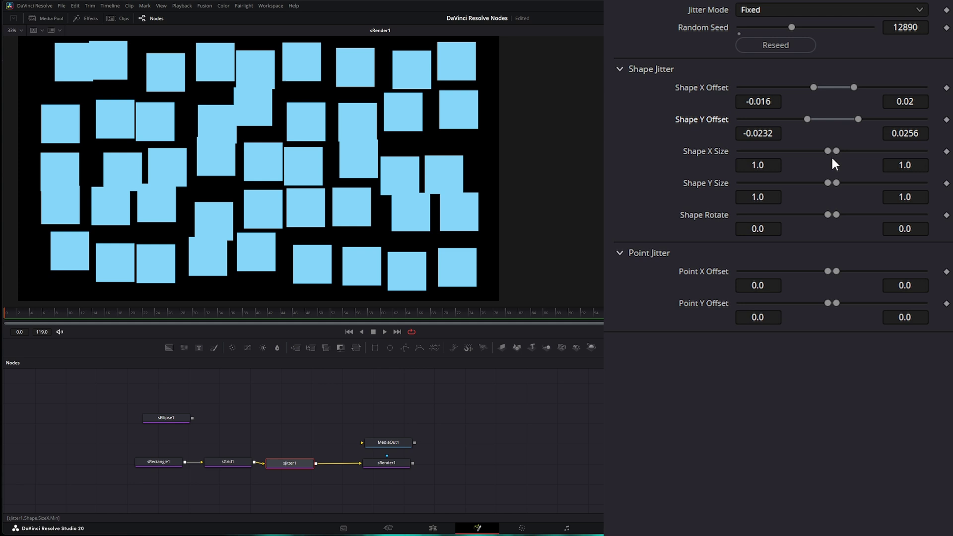
drag(827, 149, 861, 149)
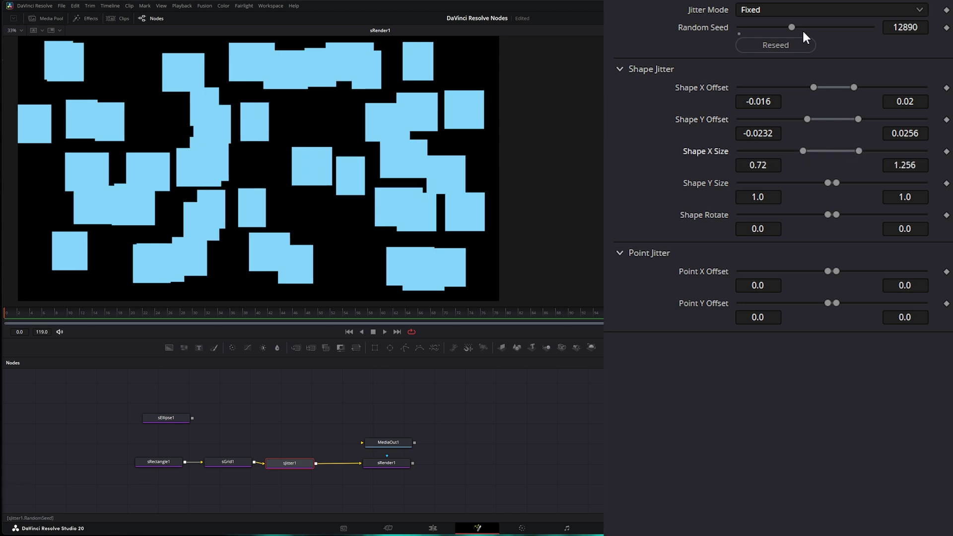
- Set Random jitter mode, height minimum 0.736, rotation -34.6 to 31.7, and move output nodes right
click(756, 9)
click(757, 45)
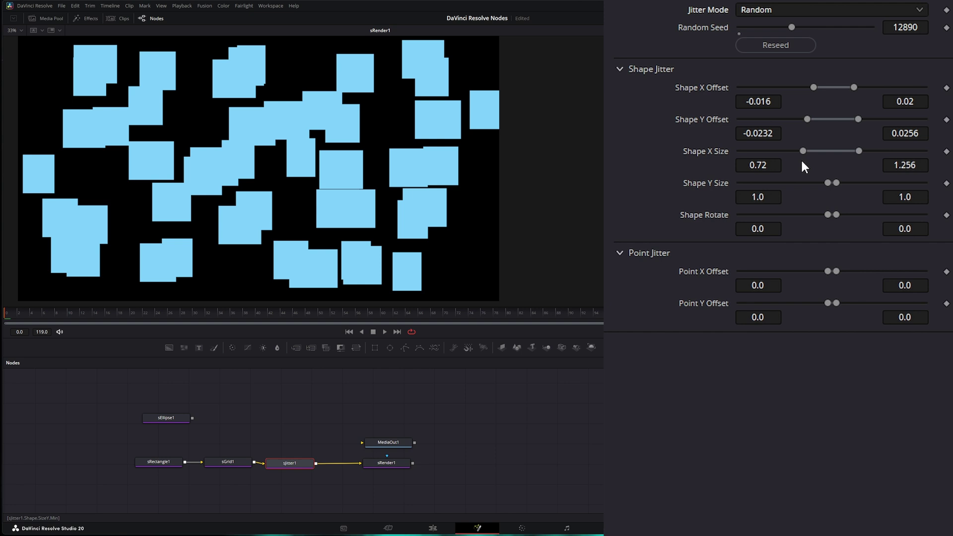
drag(827, 182, 859, 183)
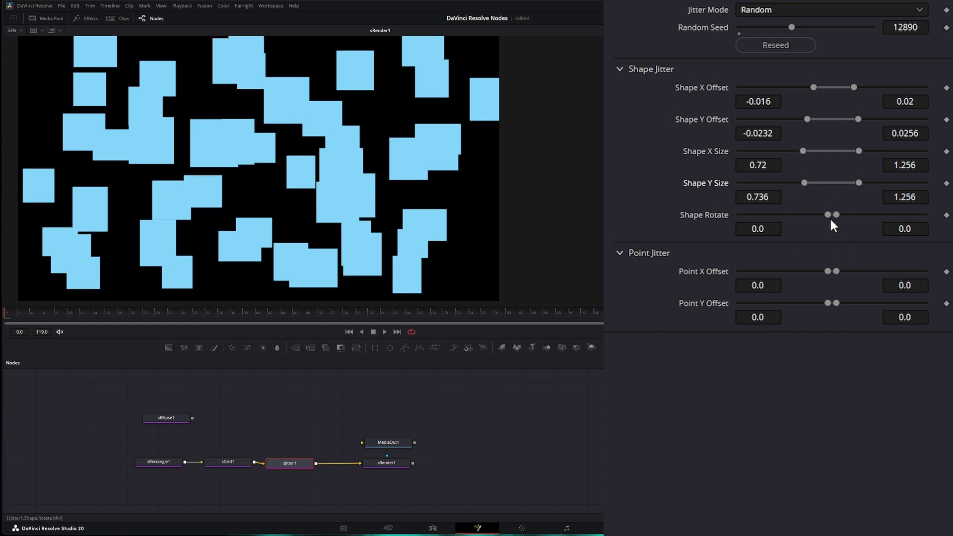
mouse_move(828, 214)
mouse_down()
mouse_move(819, 215)
mouse_move(844, 214)
mouse_up()
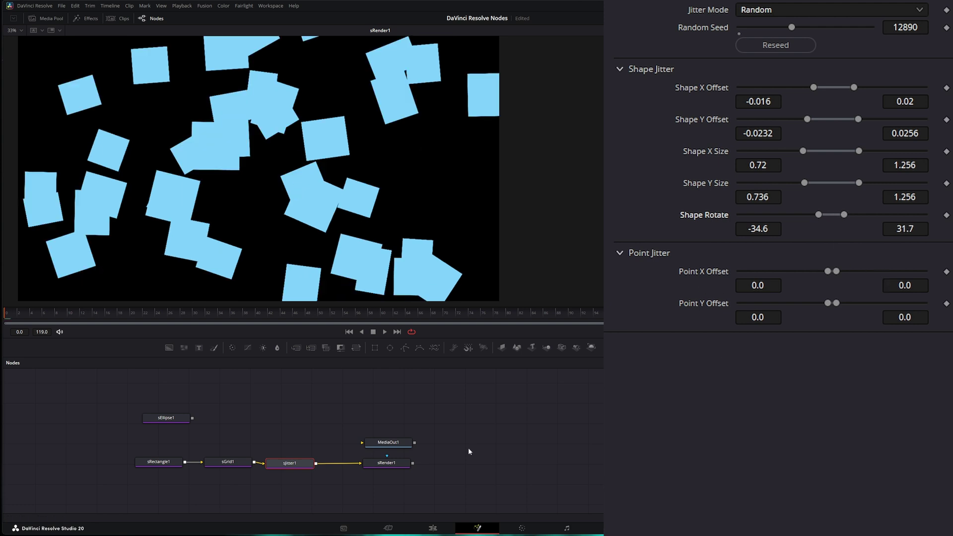
drag(352, 417, 489, 468)
click(489, 467)
- Add a Renderer 3D node to the graph with Shadows enabled
scroll(479, 446, down, 3)
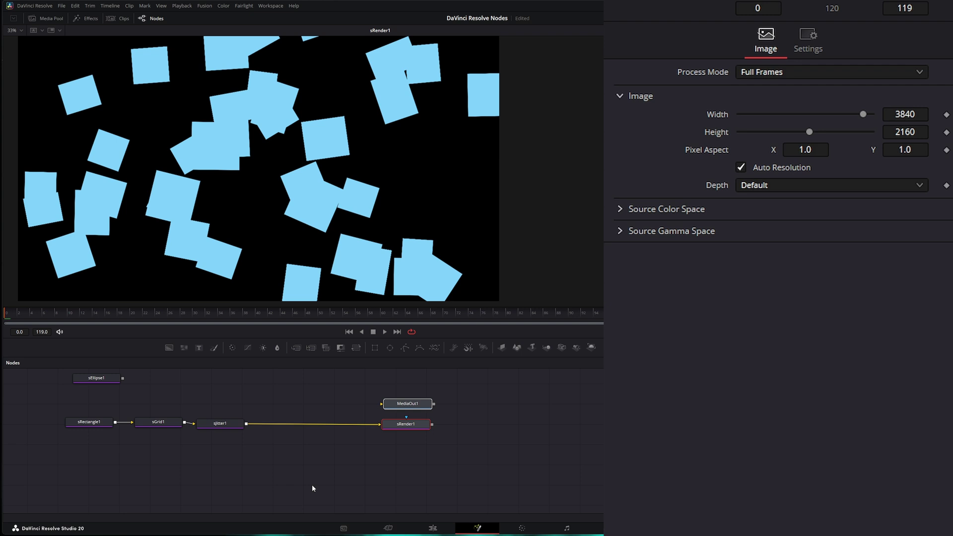
drag(585, 347, 341, 469)
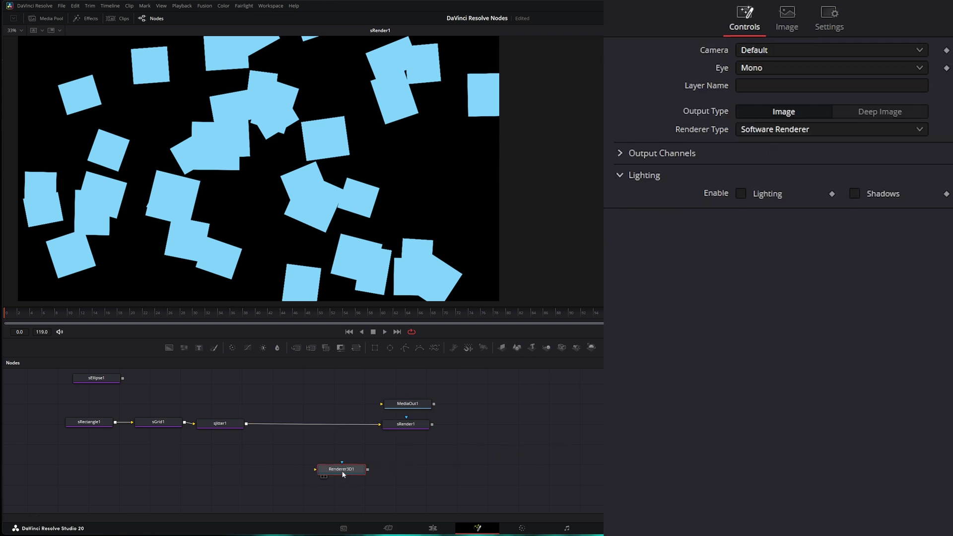
click(853, 194)
- Add Camera3D1 and Merge3D1 nodes and connect the camera into the merge
drag(547, 347, 337, 443)
drag(549, 349, 276, 471)
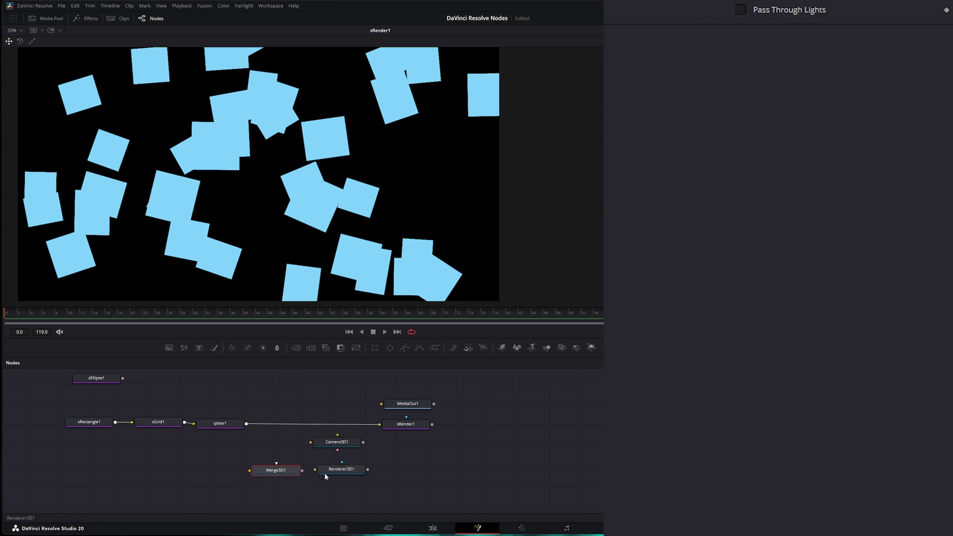
drag(363, 442, 288, 474)
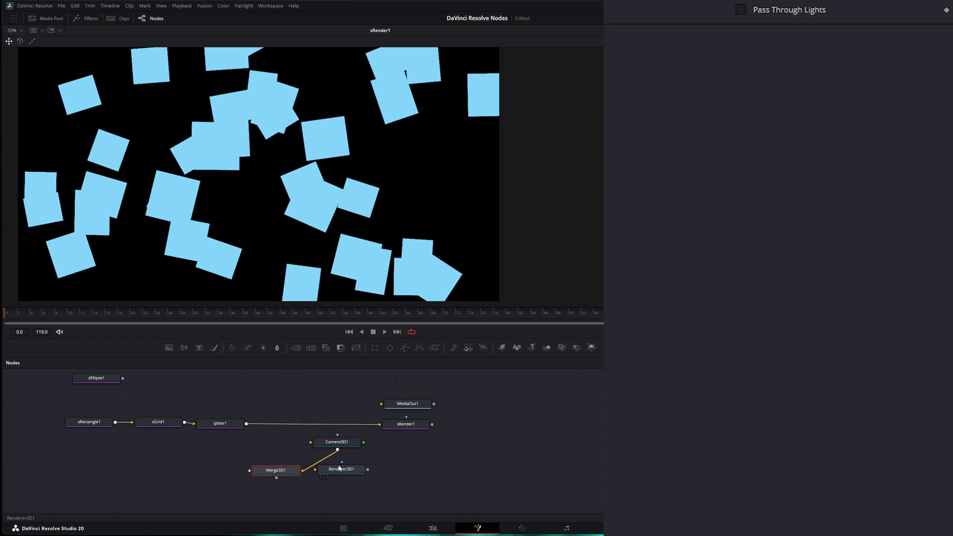
drag(337, 441, 315, 469)
- Add an Ambient Light via the tool search and place it below Merge3D1
key(shift+space)
text(amb)
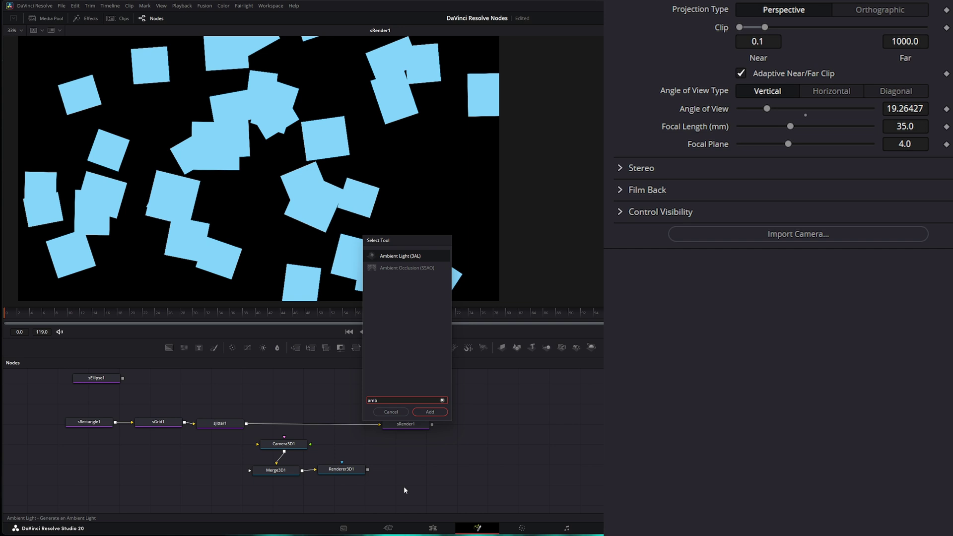
key(Return)
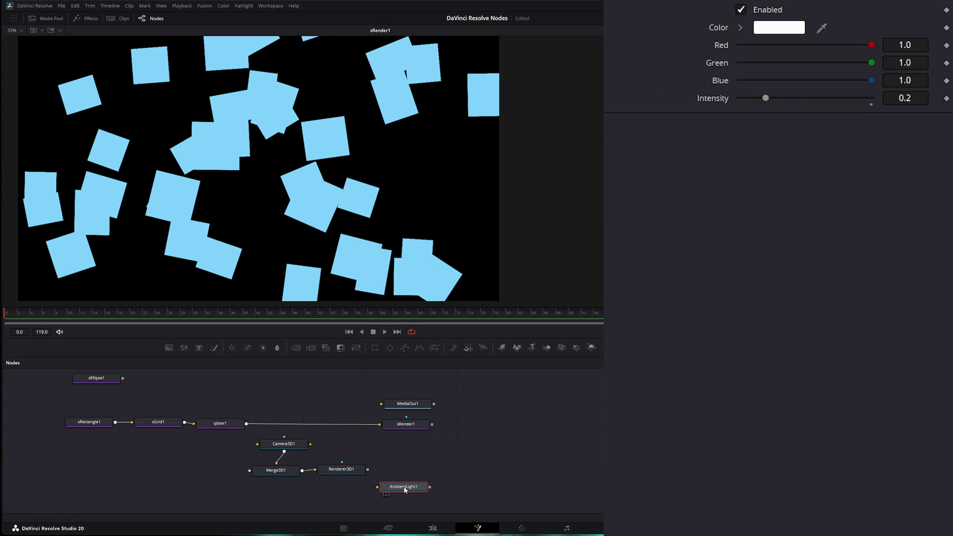
drag(403, 490, 277, 471)
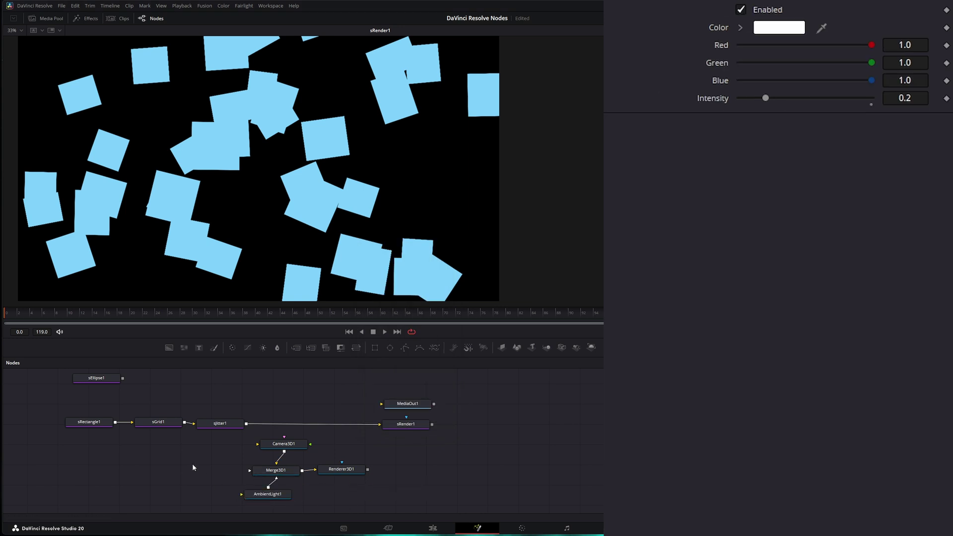
- Add Extrude3D1 fed by sJitter1 and wired into Merge3D1, left of the merge
key(shift+space)
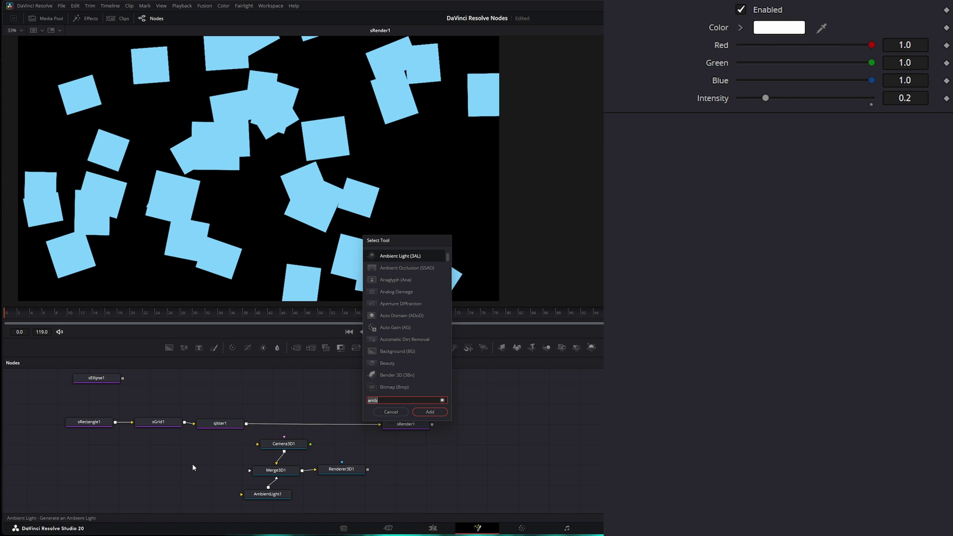
text(extr)
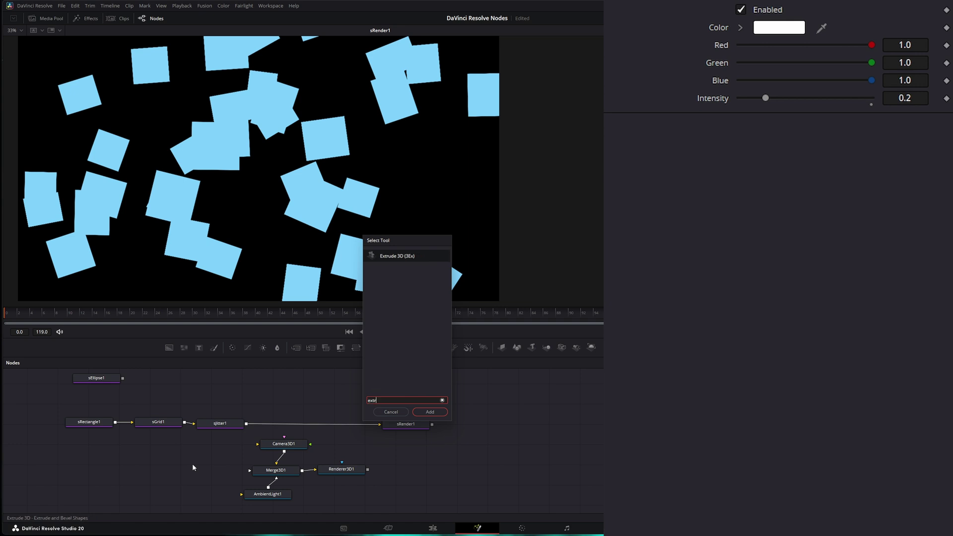
click(439, 412)
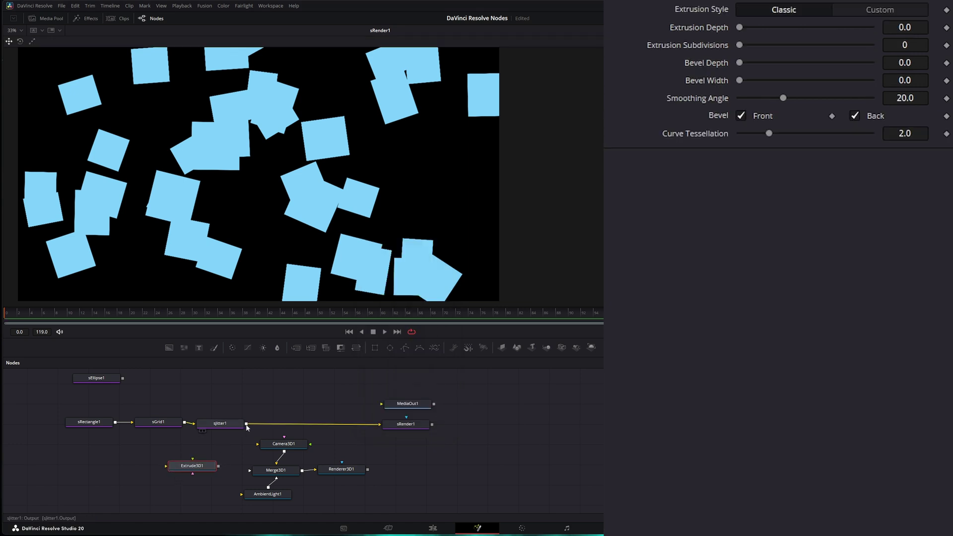
drag(246, 426, 166, 468)
drag(247, 426, 229, 244)
drag(494, 253, 208, 304)
drag(221, 469, 192, 474)
- Insert Transform3D1 between Extrude3D1 and Merge3D1 and push the squares back along Z
click(432, 474)
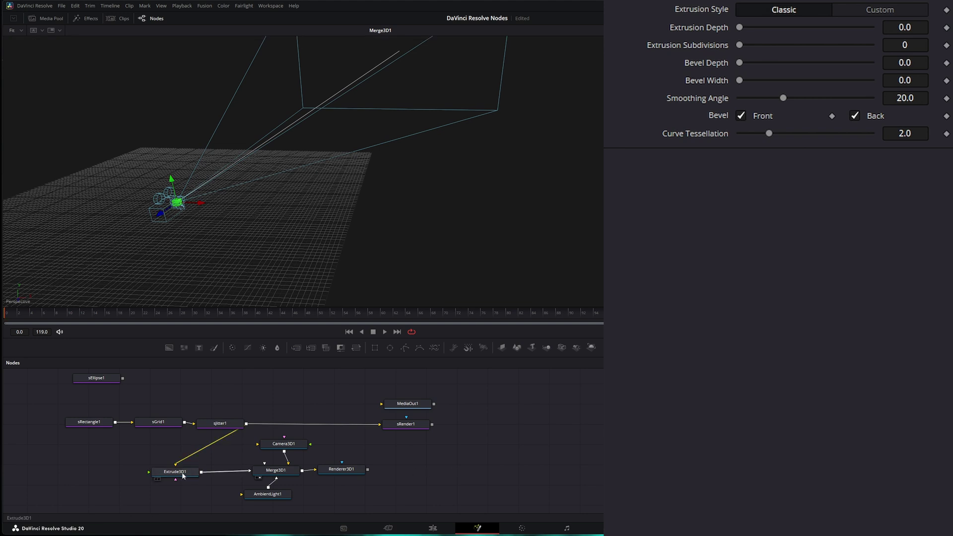
key(shift+space)
text(extr)
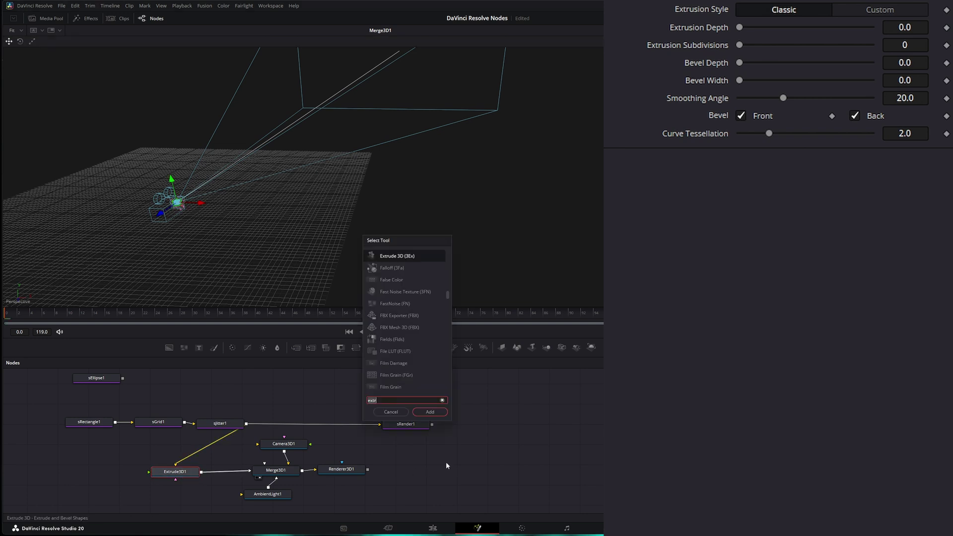
key(BackSpace)
key(BackSpace)
key(BackSpace)
key(BackSpace)
text(trans)
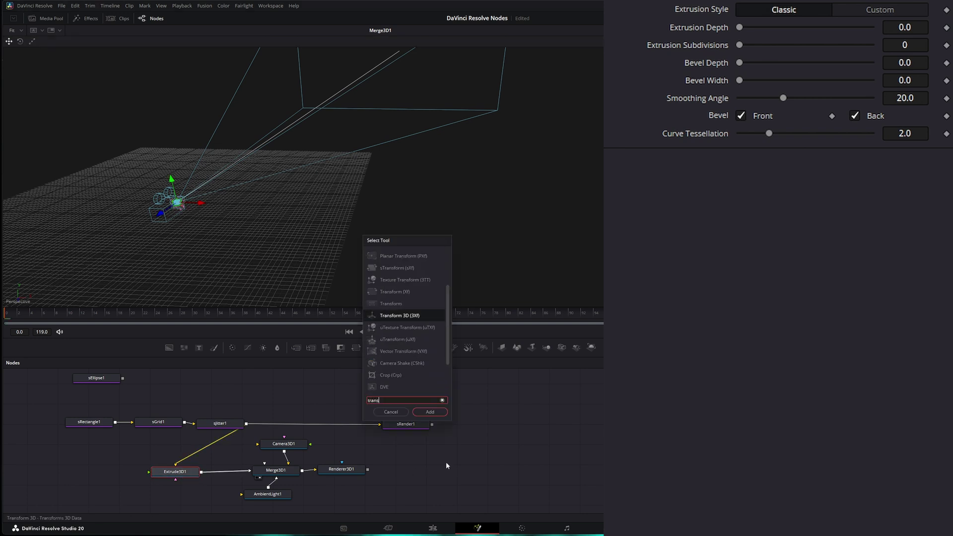
click(435, 413)
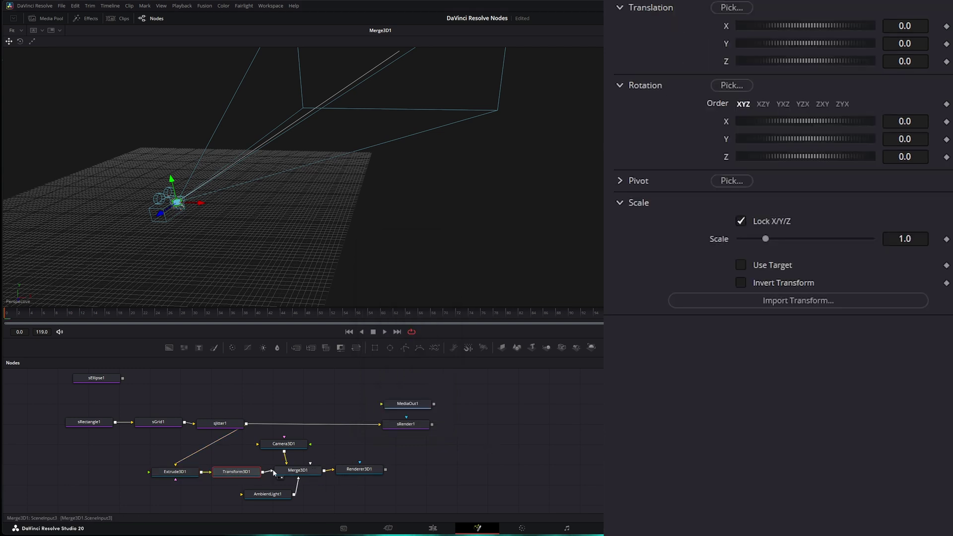
drag(924, 59, 836, 62)
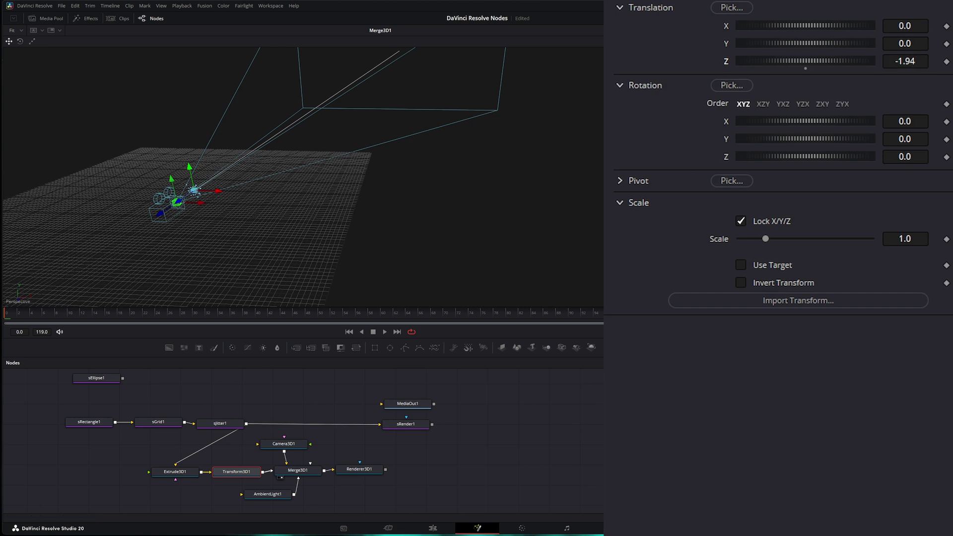
- Show Renderer3D1 in a second viewer, push squares to Z -3.17, and add a SpotLight into Merge3D1
key(ctrl+shift+v)
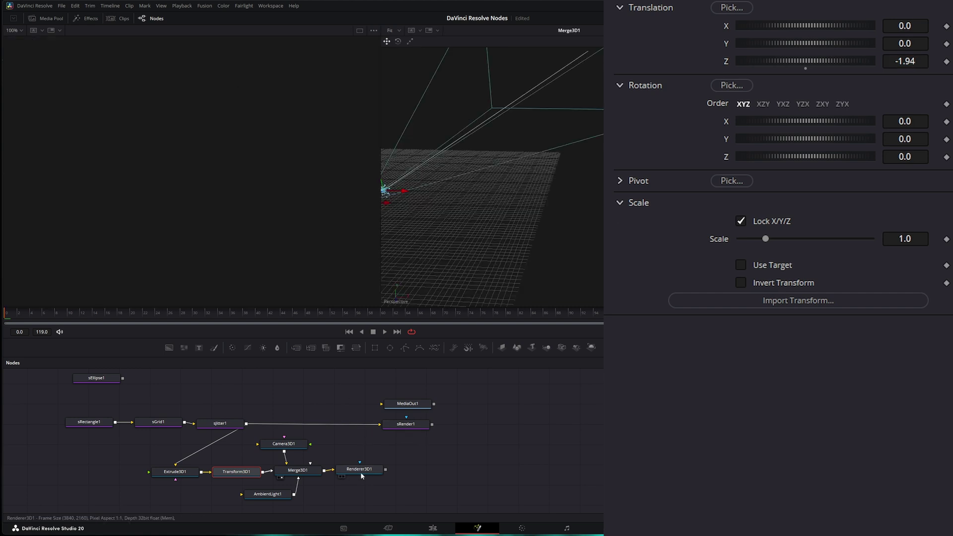
drag(361, 472, 227, 212)
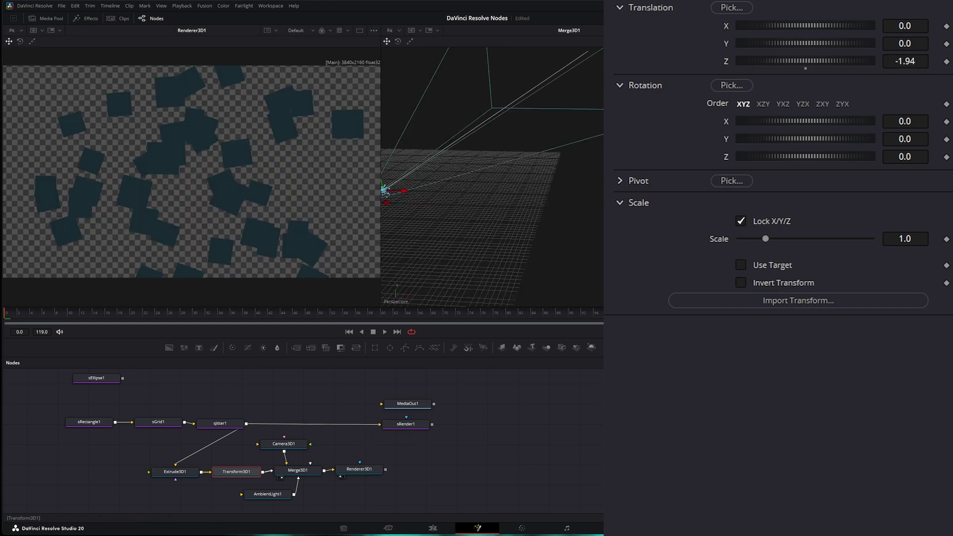
drag(918, 60, 858, 61)
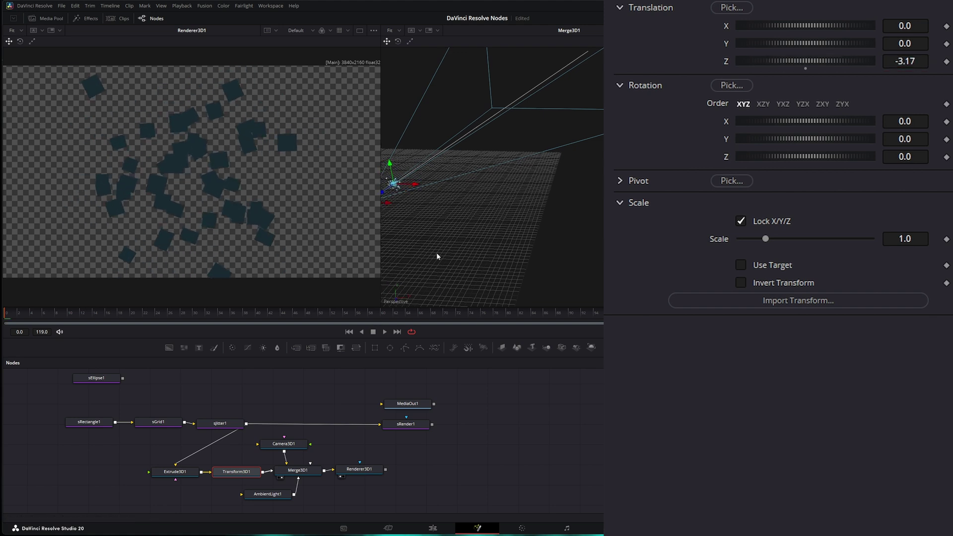
drag(436, 252, 457, 255)
drag(546, 348, 308, 474)
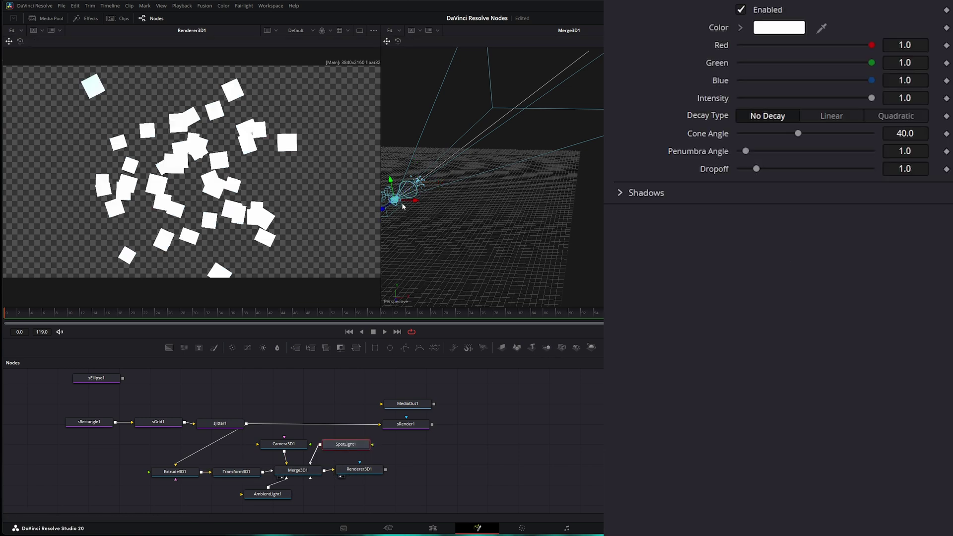
- Place SpotLight1 at Y 2.31, Z -0.999, tilted -31.2°, with cone angle 21.66 and penumbra 9.09
drag(390, 179, 390, 162)
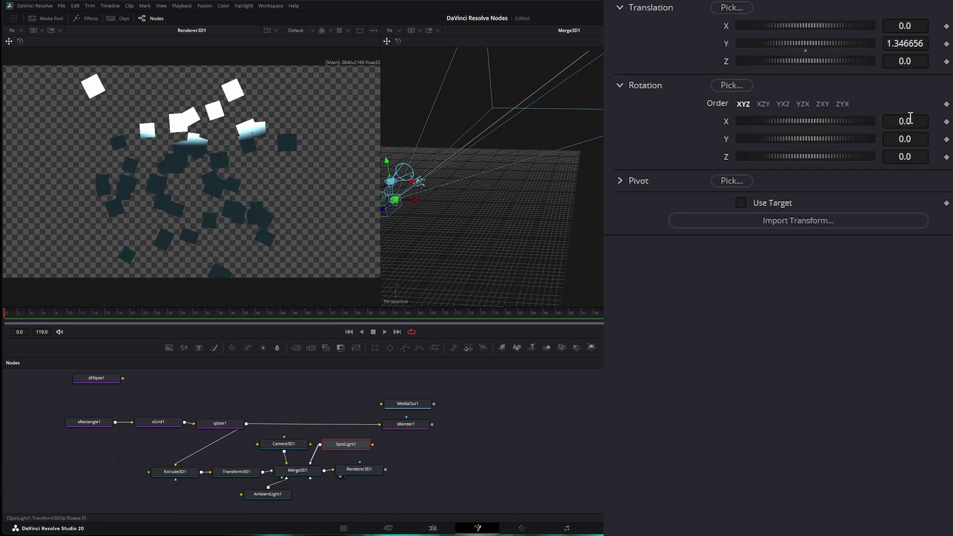
drag(905, 121, 883, 121)
drag(393, 169, 399, 143)
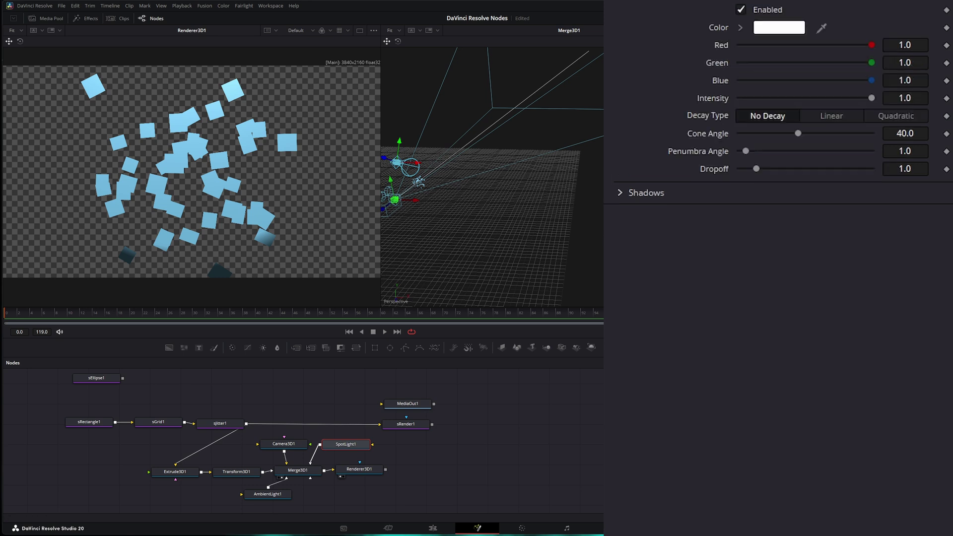
drag(746, 150, 770, 133)
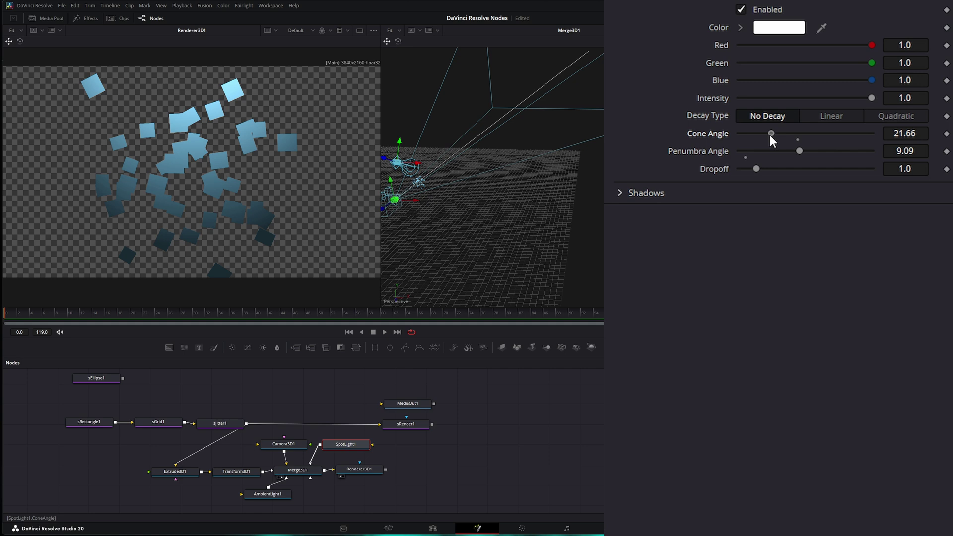
click(179, 473)
- Give Extrude3D1 extrusion depth and widen sJitter1's Shape Rotate range to -221.8 through 97.9
scroll(207, 219, up, 2)
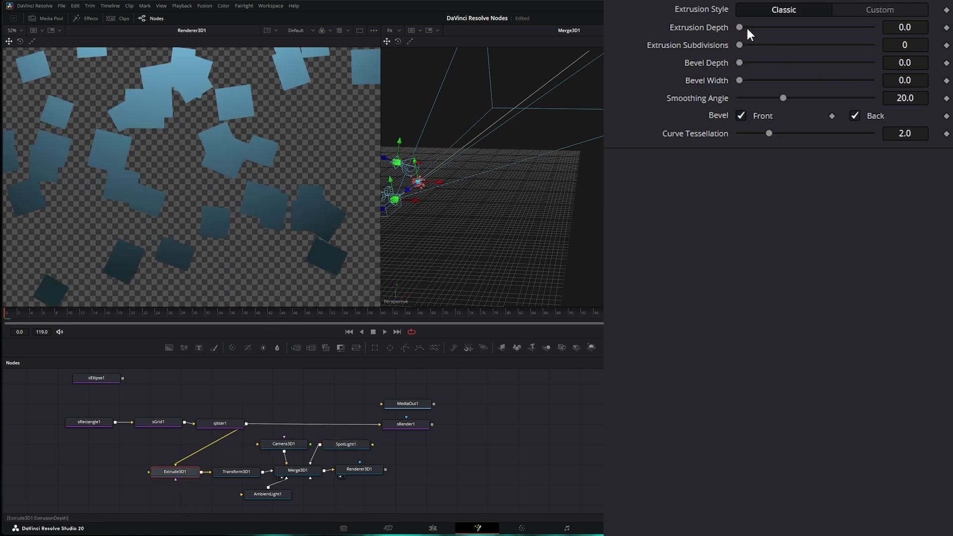
drag(740, 28, 843, 28)
click(220, 423)
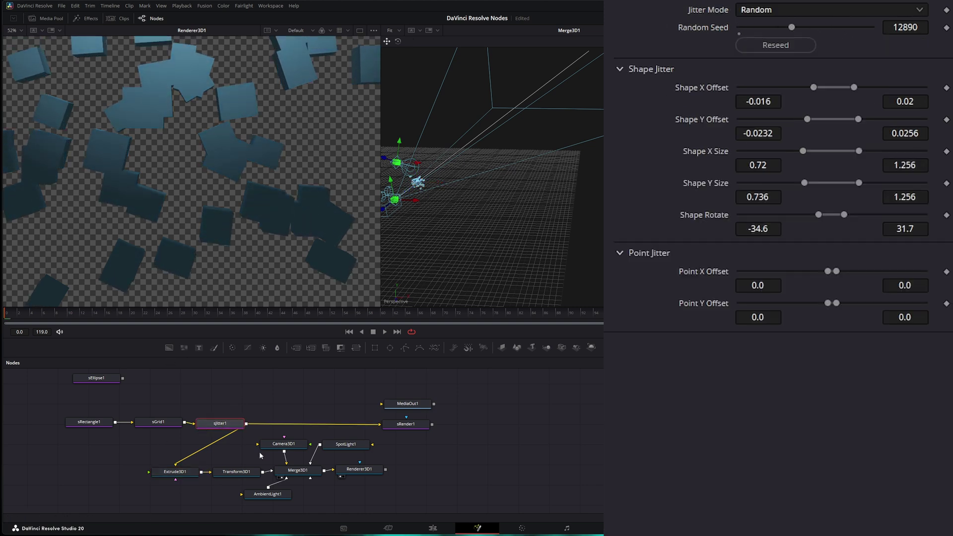
drag(818, 214, 773, 217)
drag(844, 215, 860, 214)
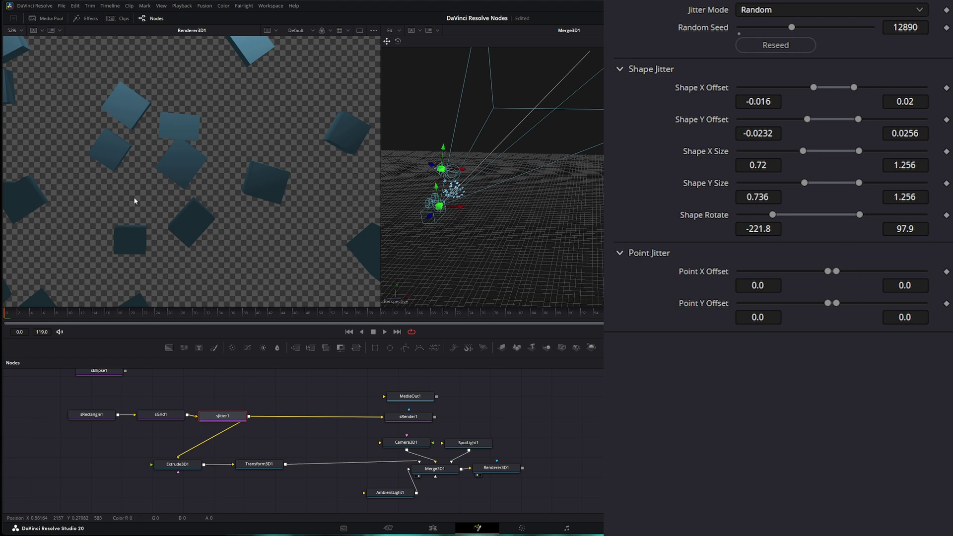
- Rotate each extruded box and the whole Transform3D1 group around Y so box sides show
click(179, 468)
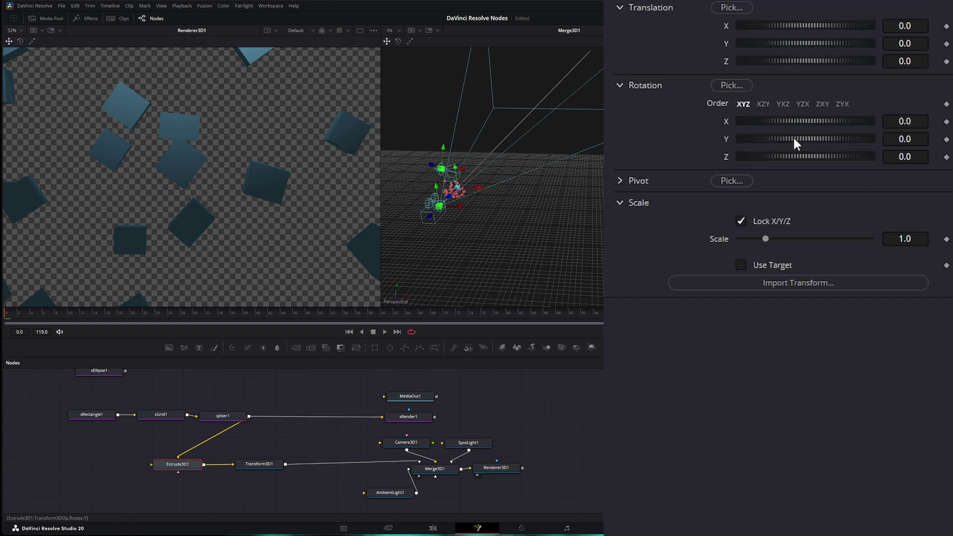
drag(784, 139, 798, 124)
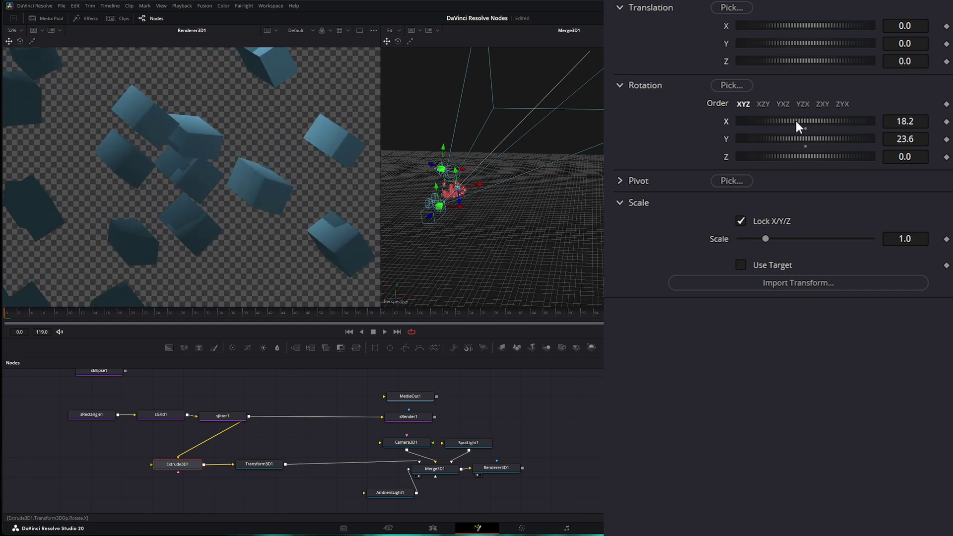
drag(258, 463, 259, 463)
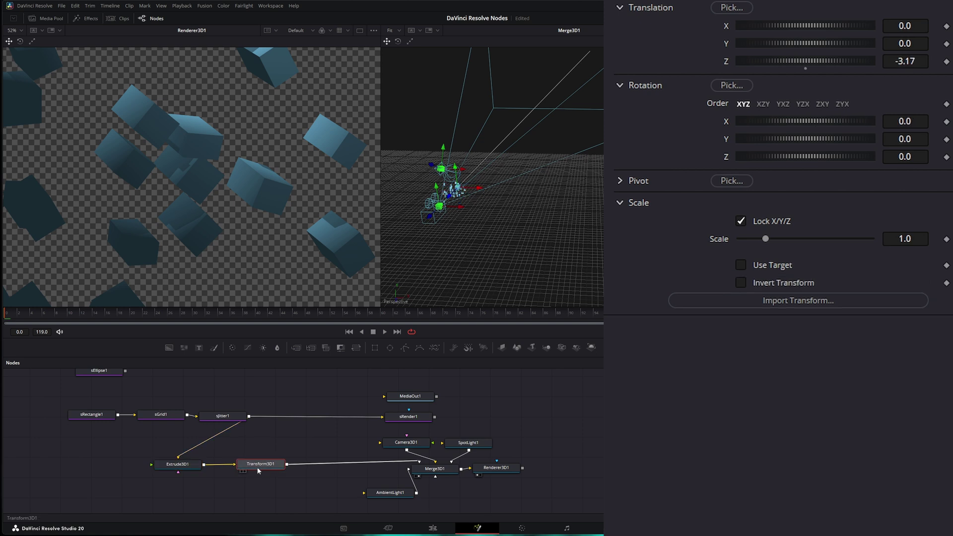
drag(787, 136, 806, 120)
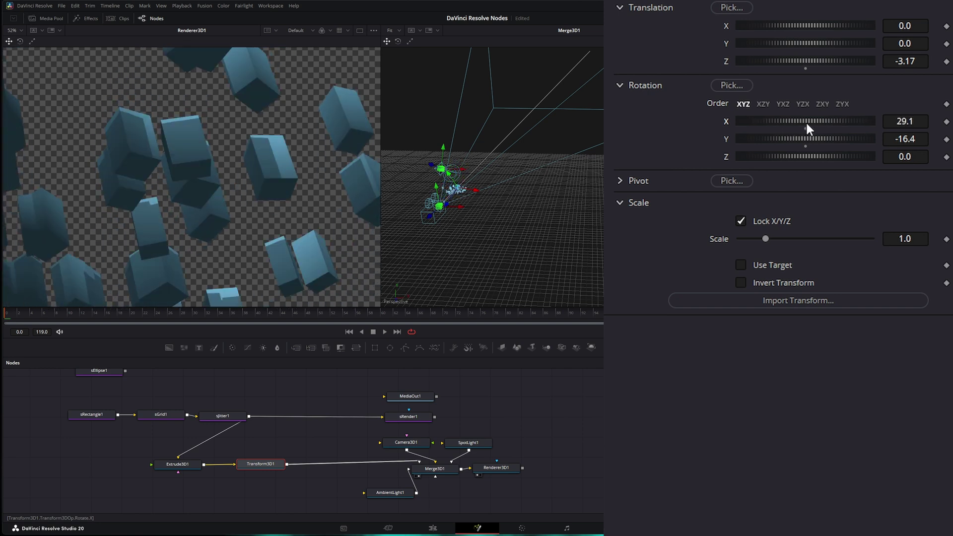
- Raise sJitter1's maximum Shape Rotate to 155.5
click(226, 419)
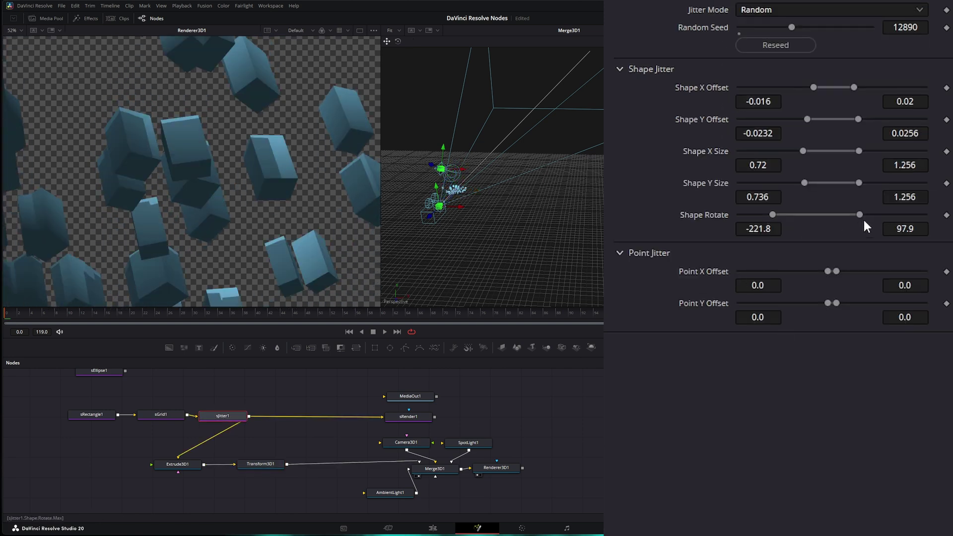
mouse_move(859, 215)
mouse_down()
mouse_move(928, 213)
mouse_move(824, 213)
mouse_move(874, 213)
mouse_up()
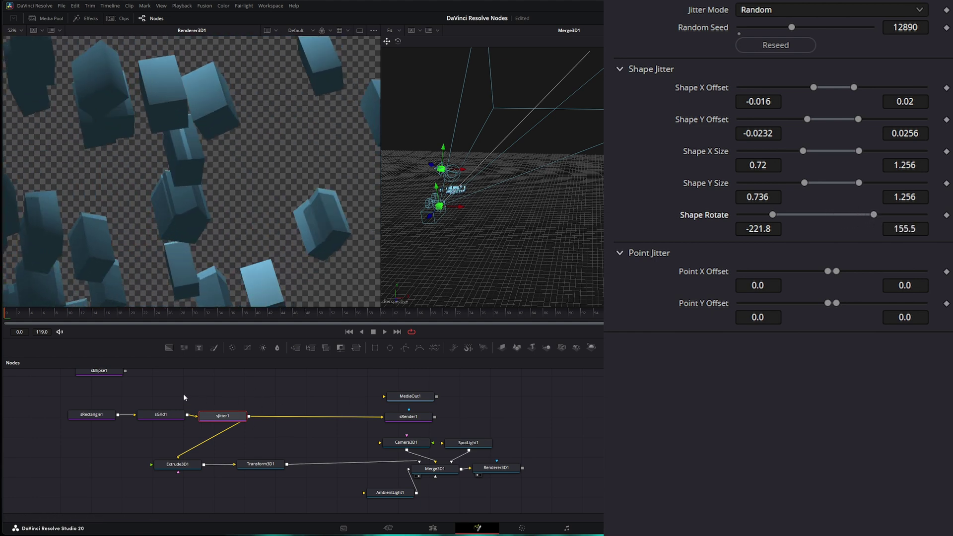
click(184, 395)
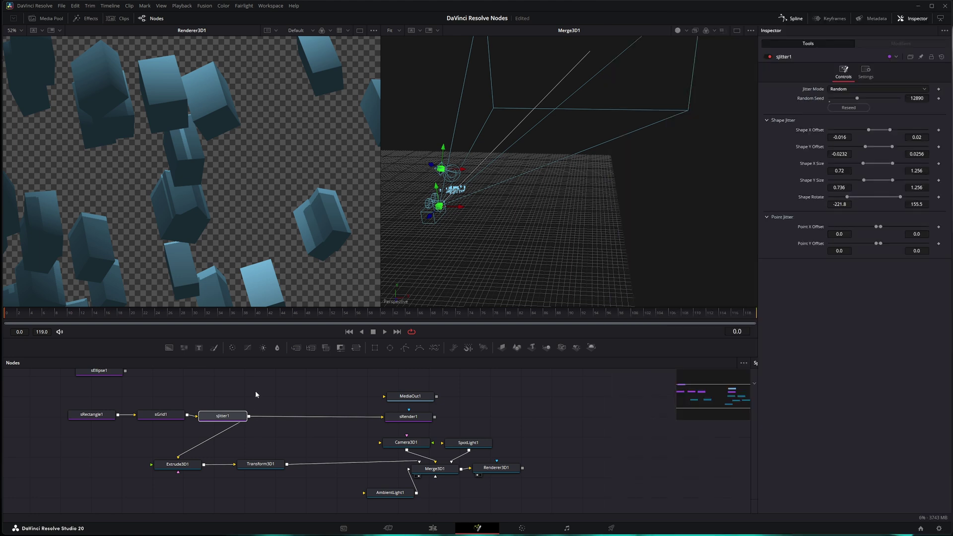